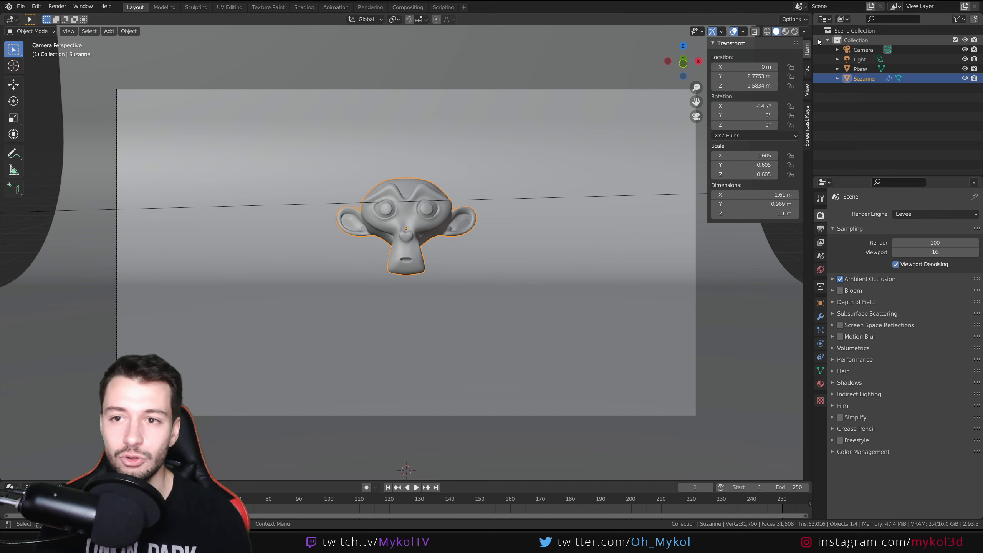
Preview the scene in Rendered shading and examine the monkey head and curved backdrop from an angle and through the camera.
left_click(794, 31)
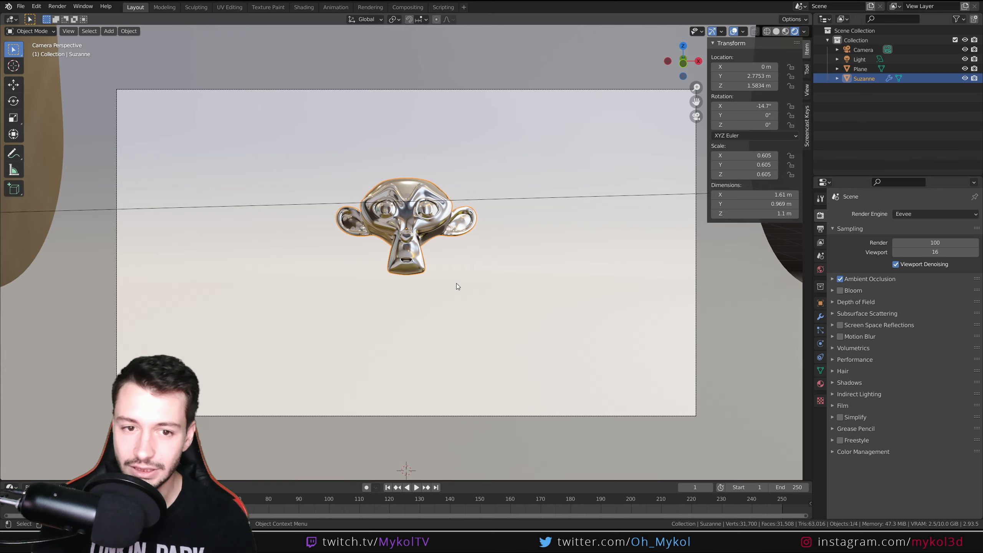
middle_click_drag(456, 287, 358, 273)
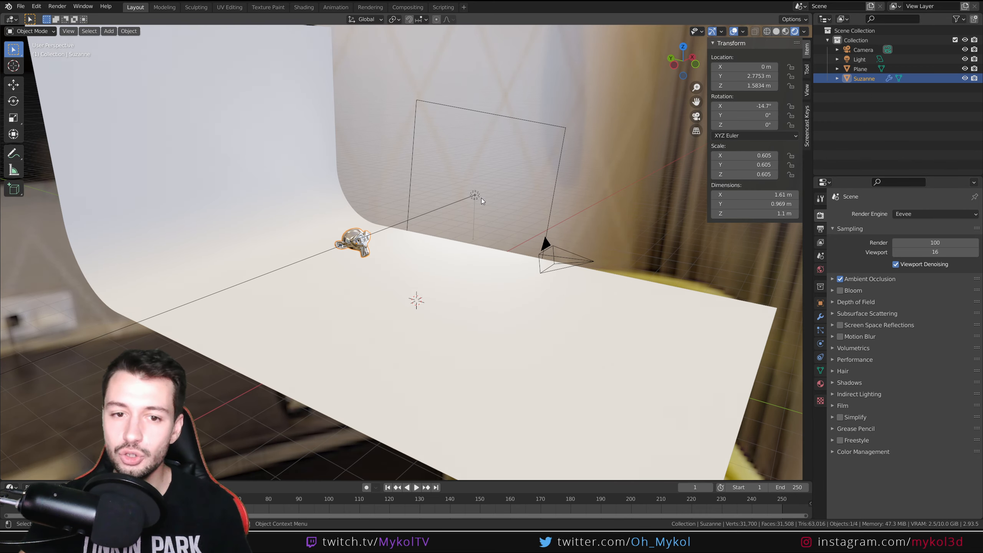
scroll(355, 238, "up", 6)
middle_click_drag(269, 203, 299, 191)
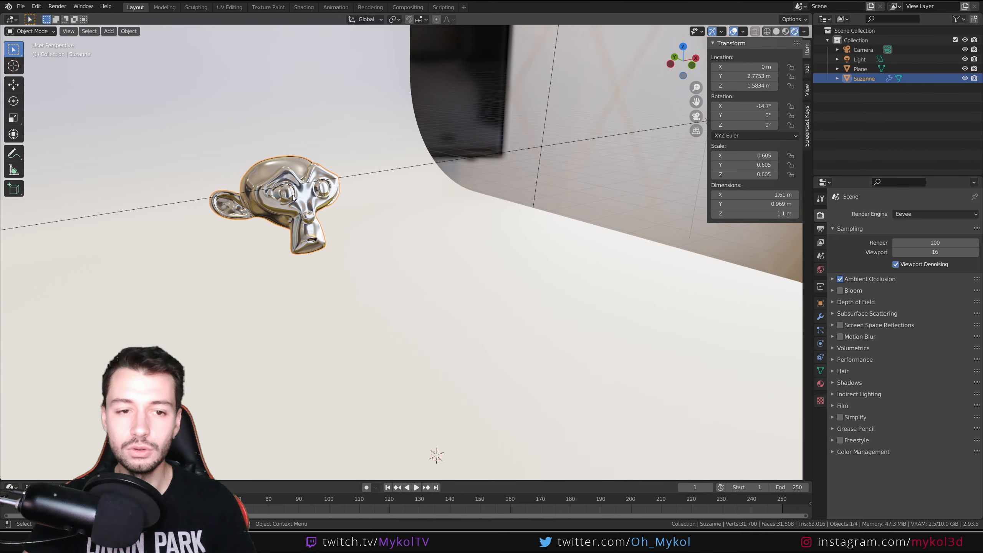
key("KP_0")
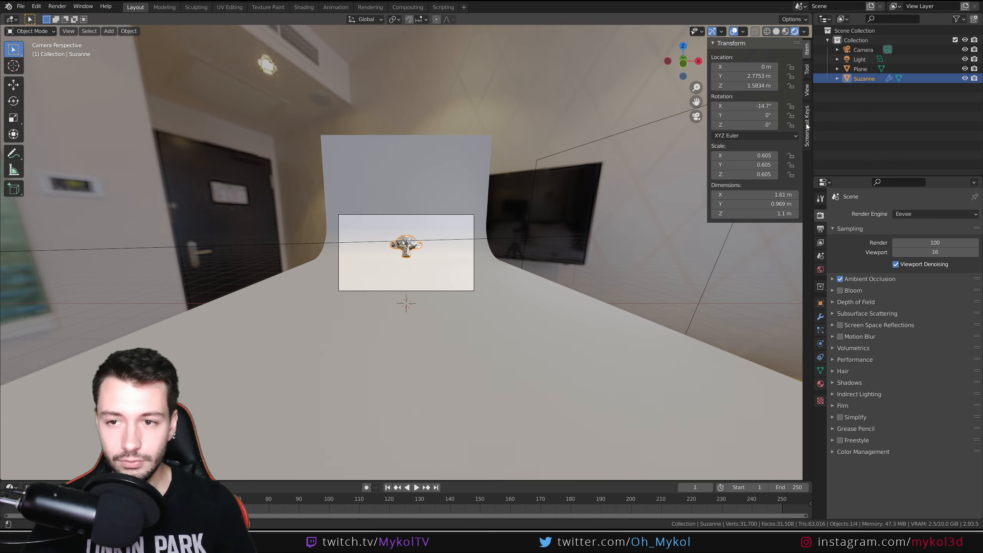
Enable the Screencast Keys overlay in the viewport and show the object's transform values again.
left_click(807, 126)
left_click(742, 44)
left_click(807, 48)
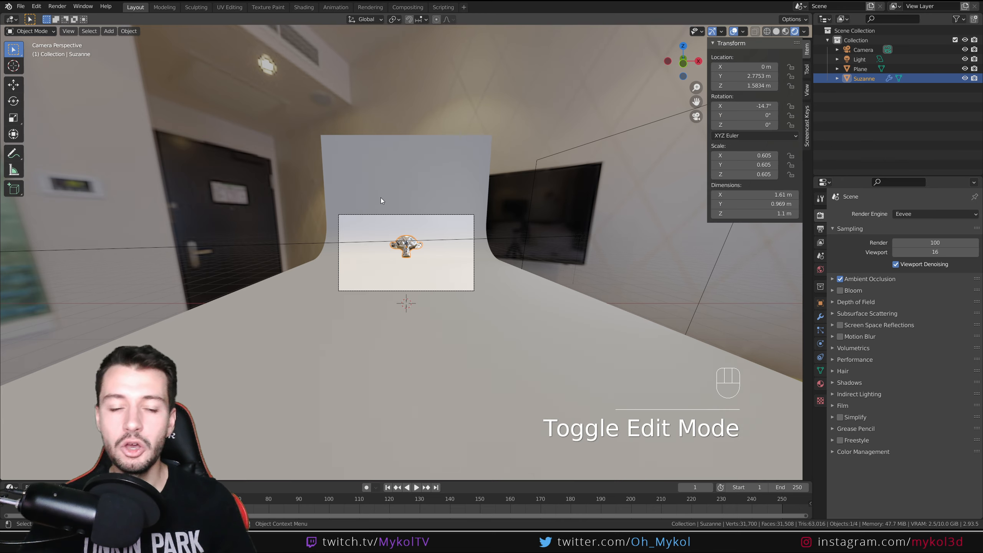
Set the viewport back to Solid shading and save the file.
scroll(381, 198, "up", 6)
left_click(777, 32)
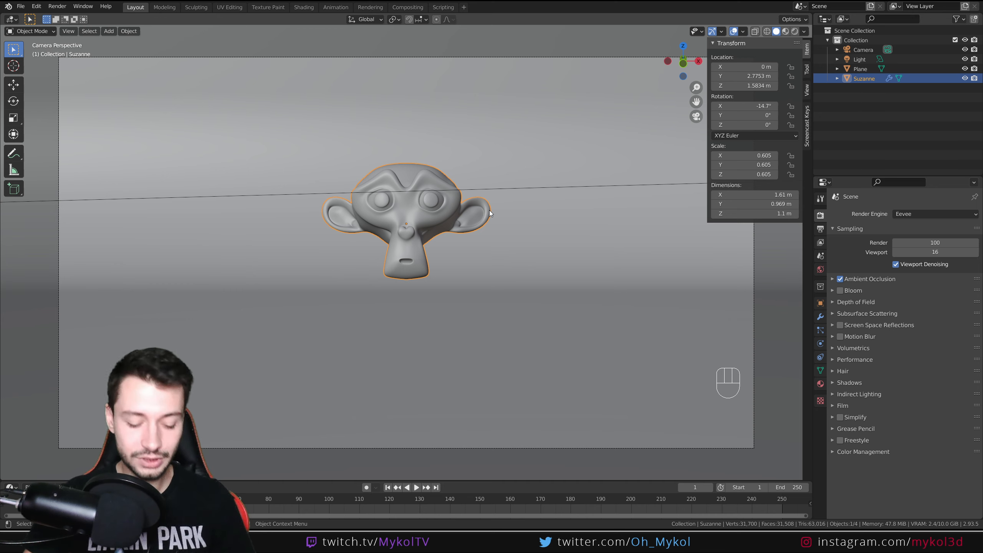
key("ctrl+s")
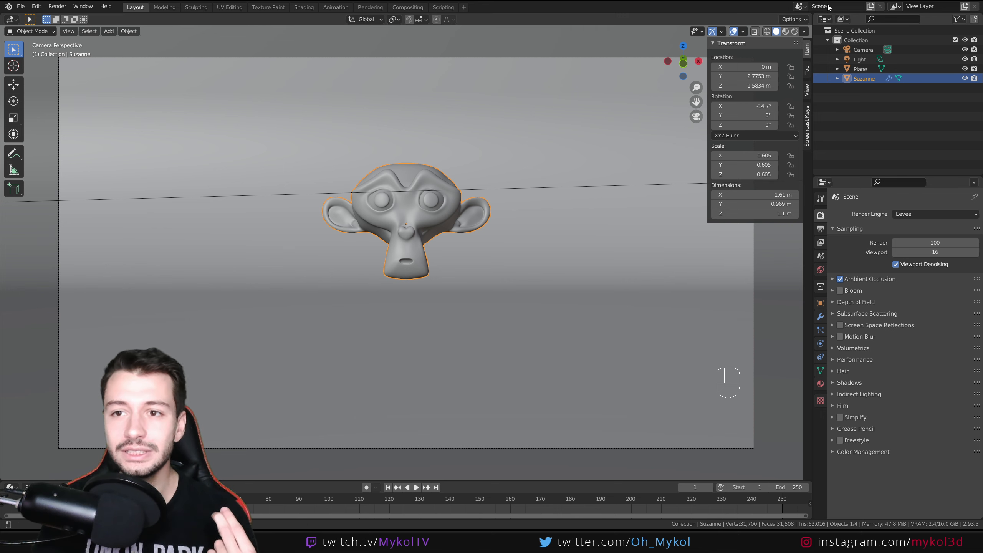
Rename the current scene as Scene_base.
left_click(801, 8)
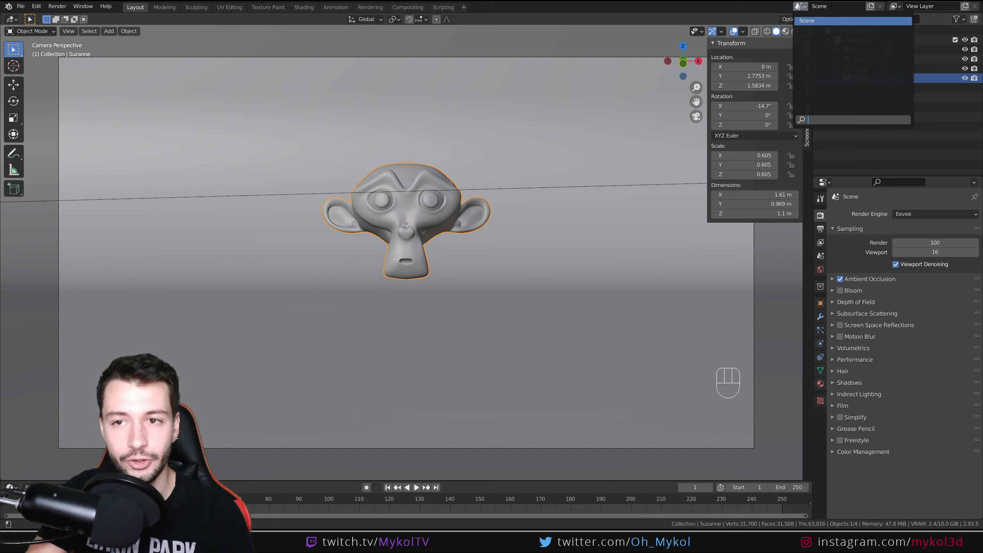
left_click(846, 6)
left_click(846, 6)
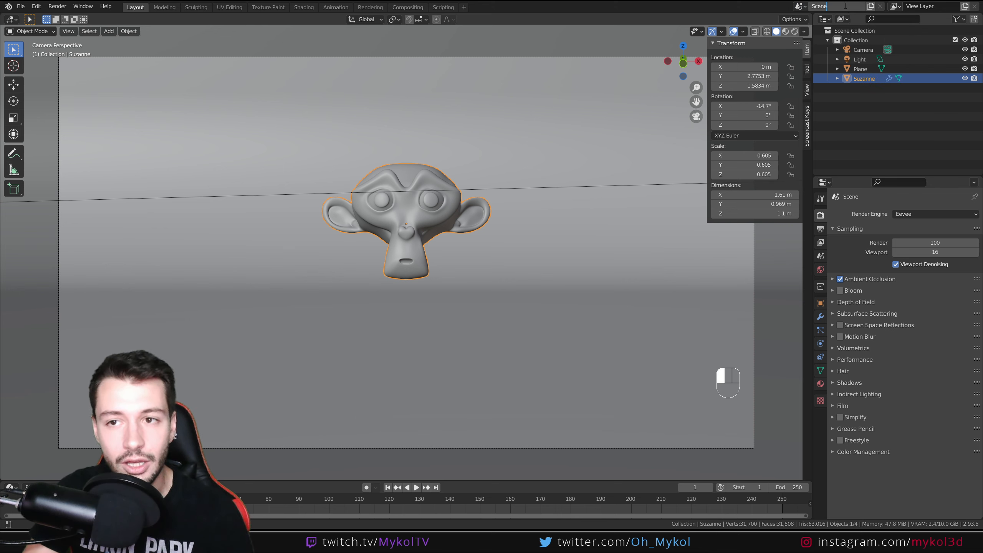
type("_base")
key("Return")
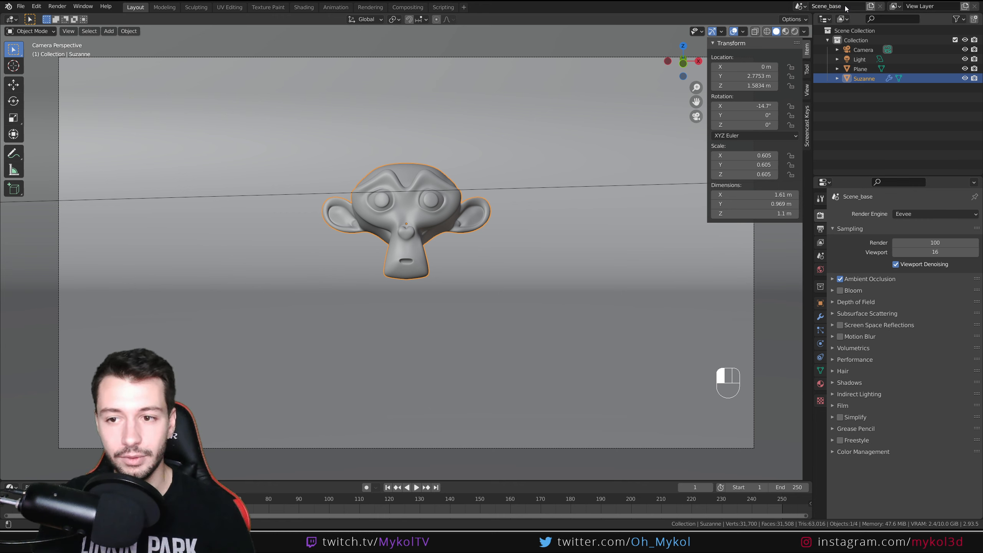
Try the scene name Scene_base22 and restore the name Scene_base.
double_click(846, 6)
type("22")
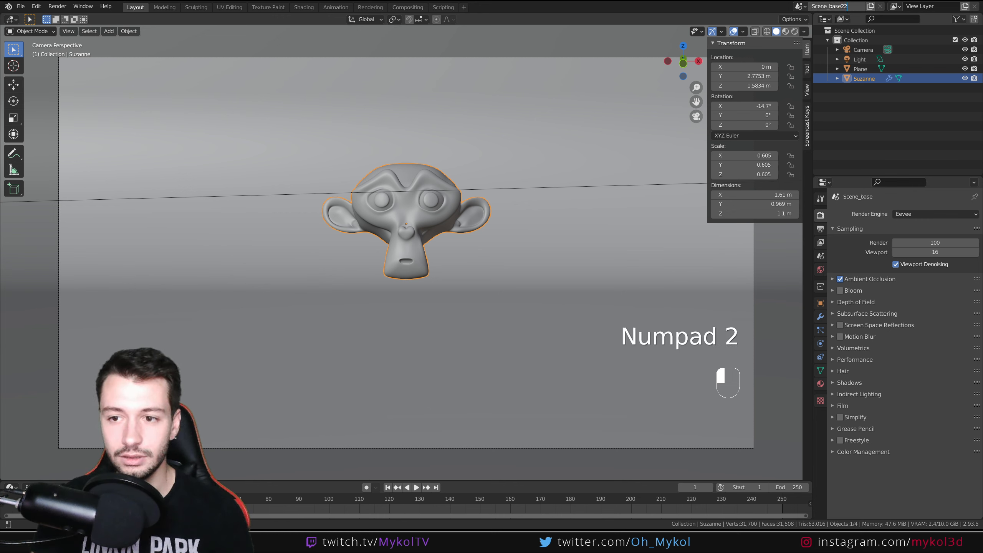
left_click(869, 193)
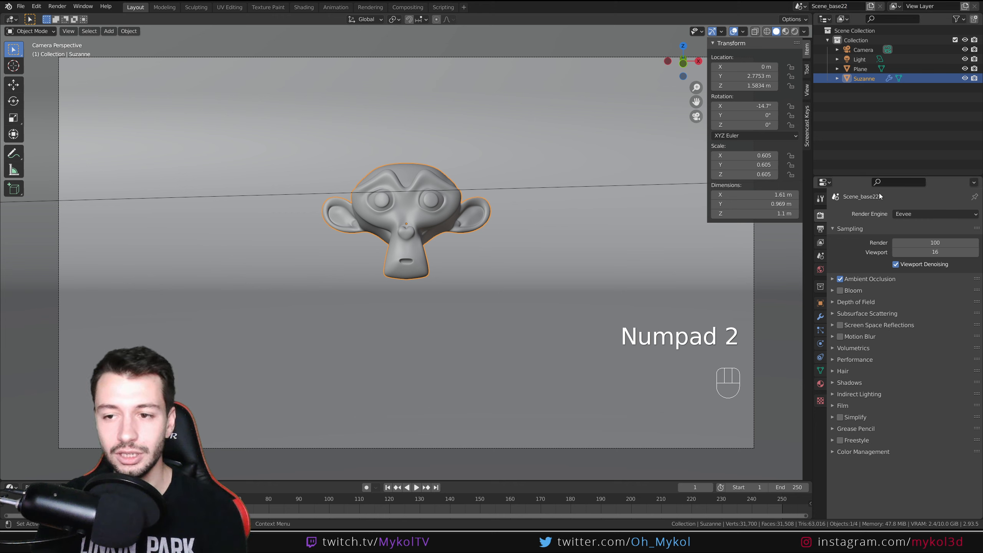
double_click(847, 6)
key("BackSpace")
key("BackSpace")
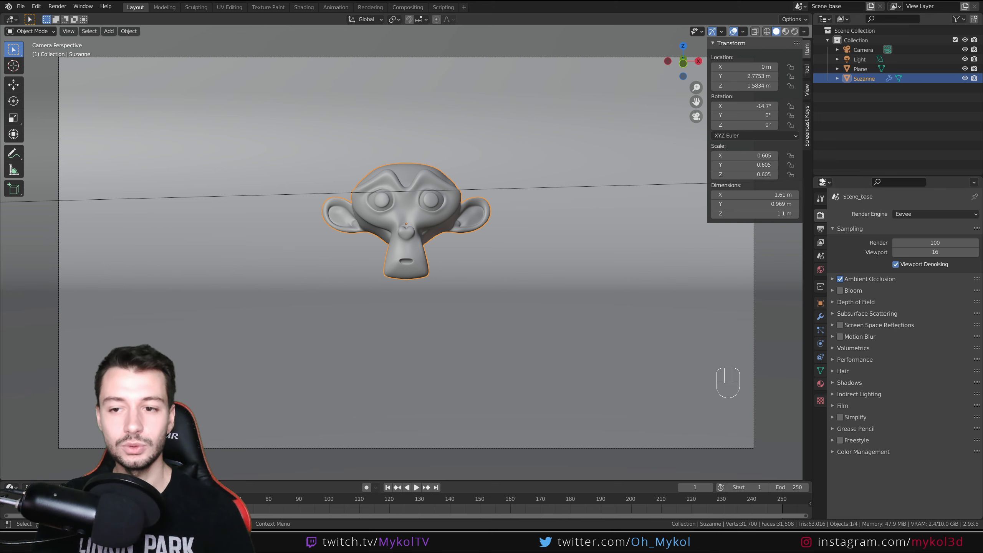
Examine which properties belong to the scene and which to the collection or Suzanne, from output and world settings to modifiers and material.
left_click(821, 229)
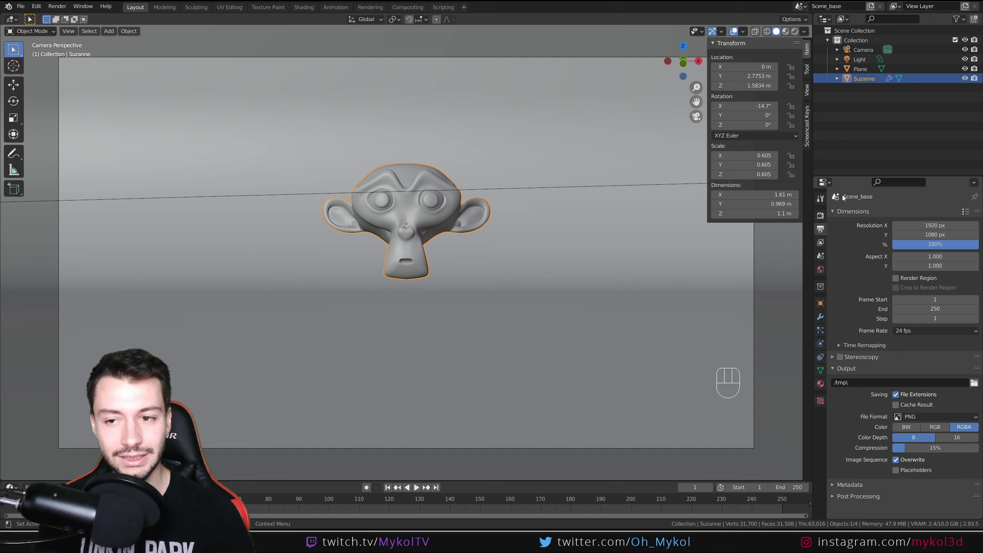
left_click(820, 242)
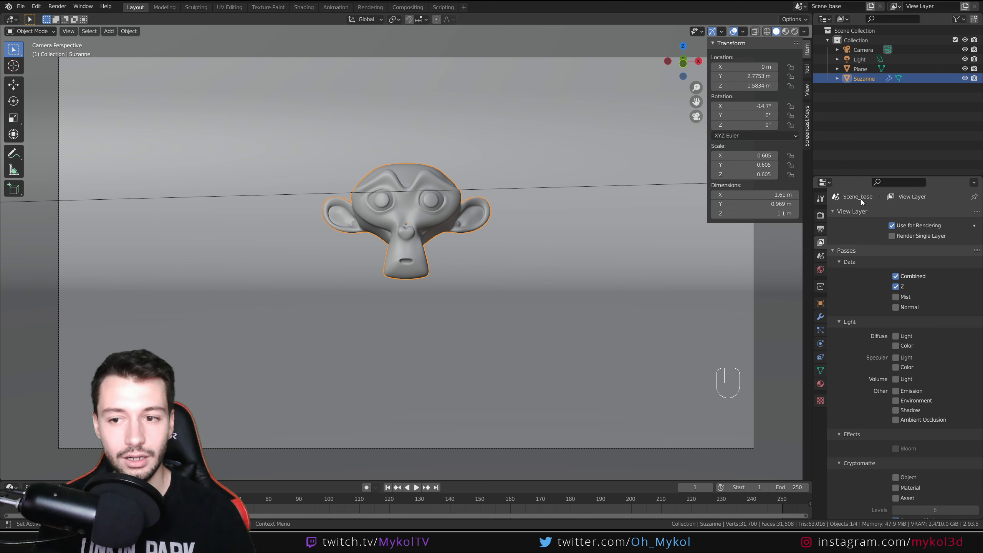
left_click(821, 256)
left_click(821, 269)
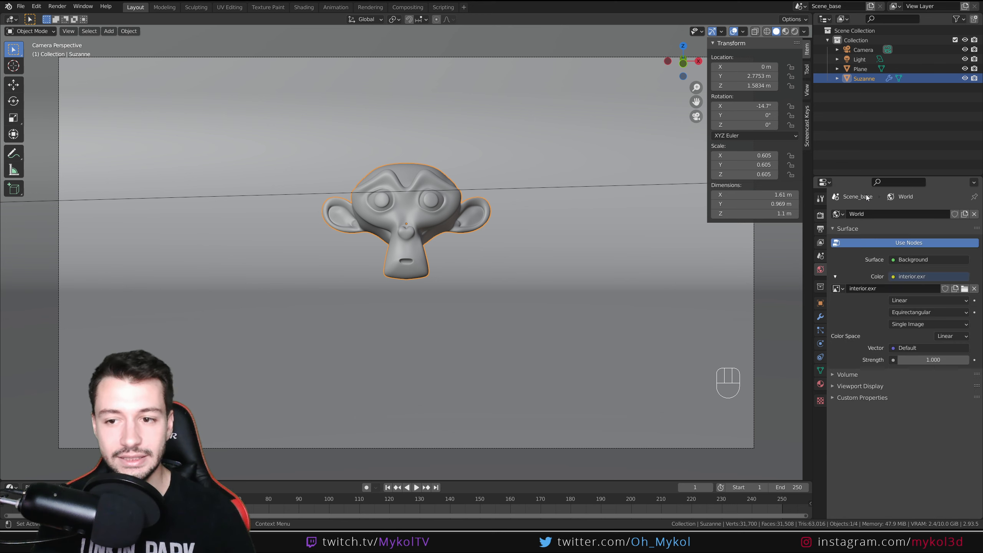
left_click(821, 287)
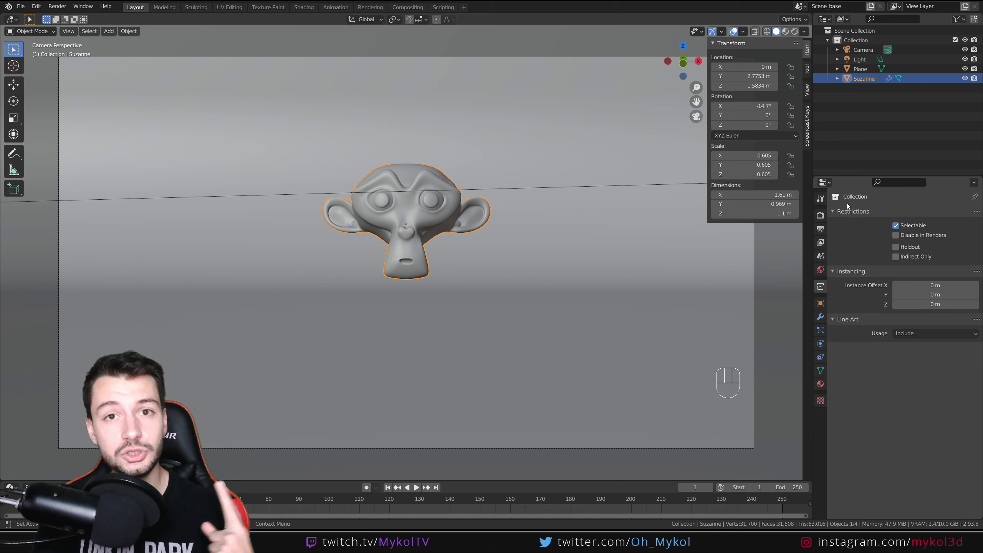
left_click(823, 304)
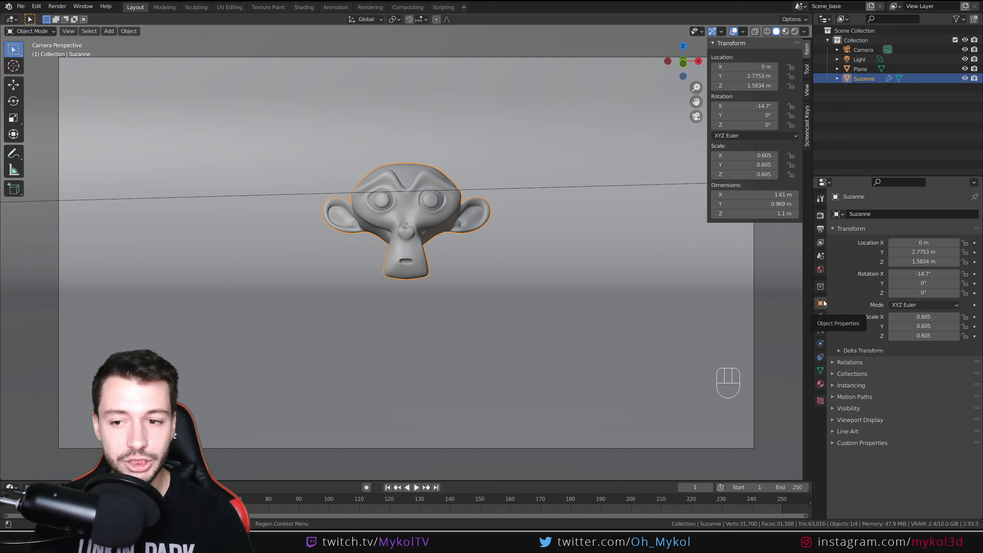
left_click(821, 317)
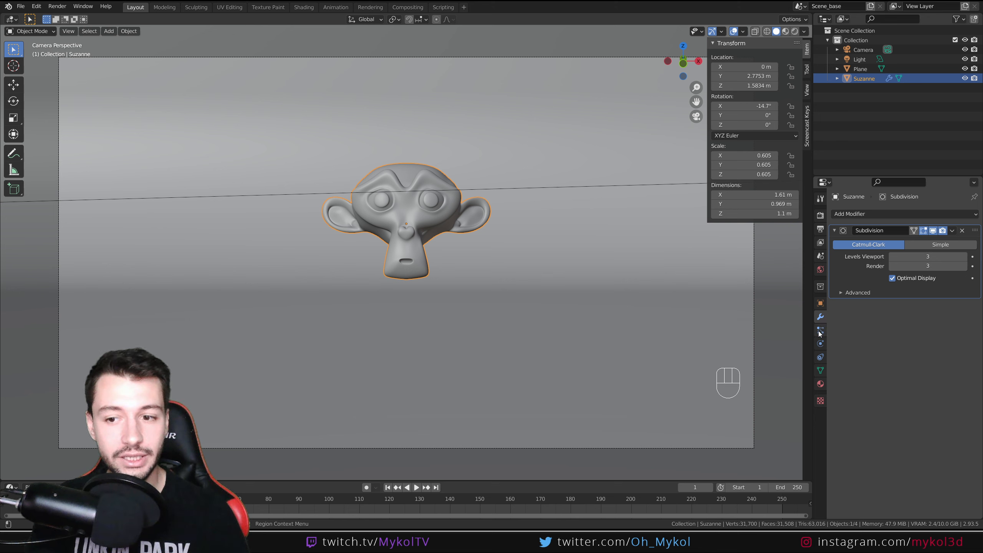
left_click(821, 330)
left_click(820, 344)
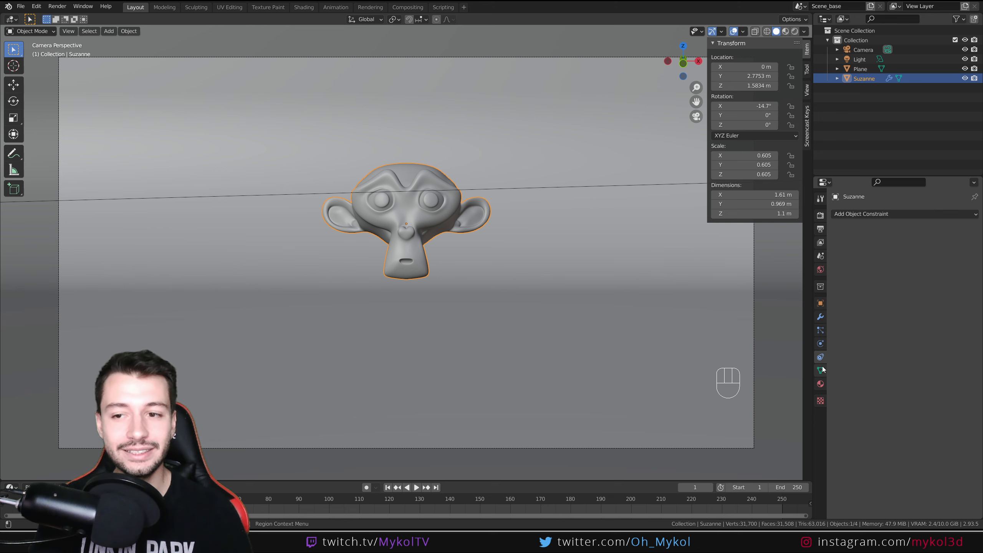
left_click(820, 384)
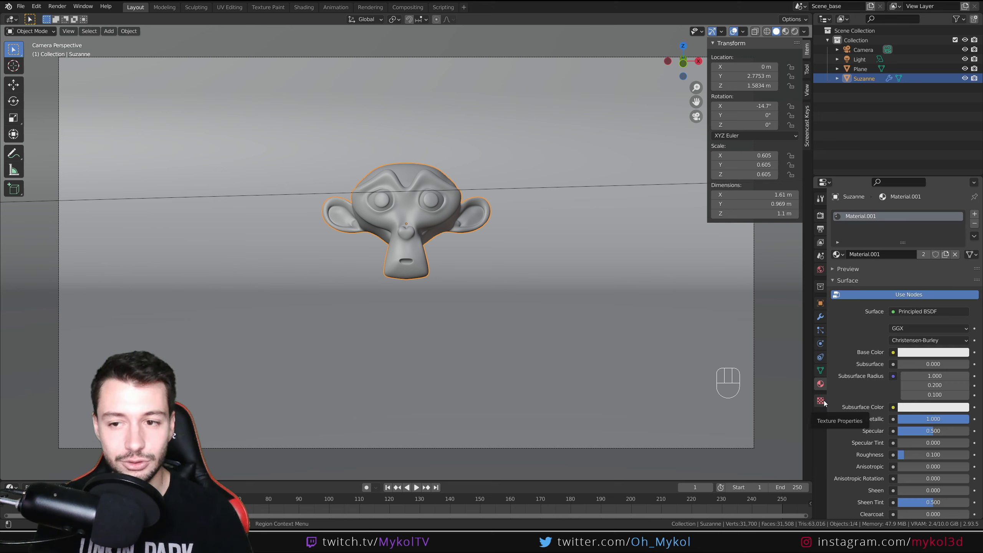
Review the render, view layer and world properties of Scene_base.
left_click(820, 216)
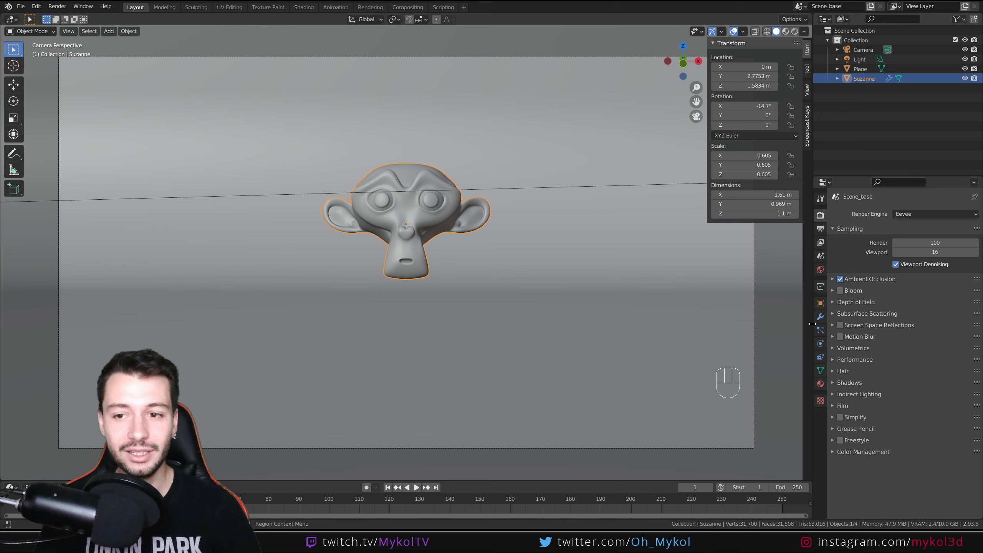
left_click(822, 246)
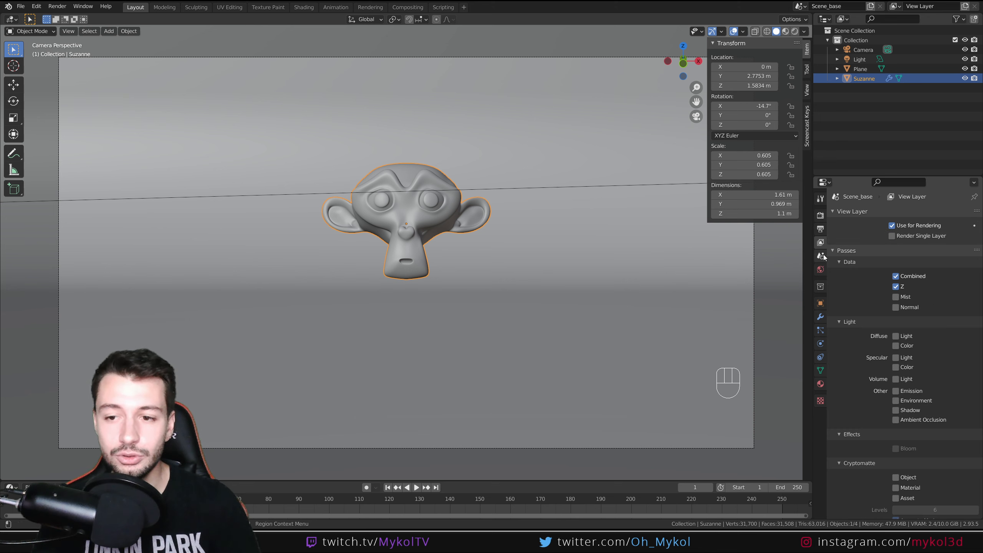
left_click(820, 270)
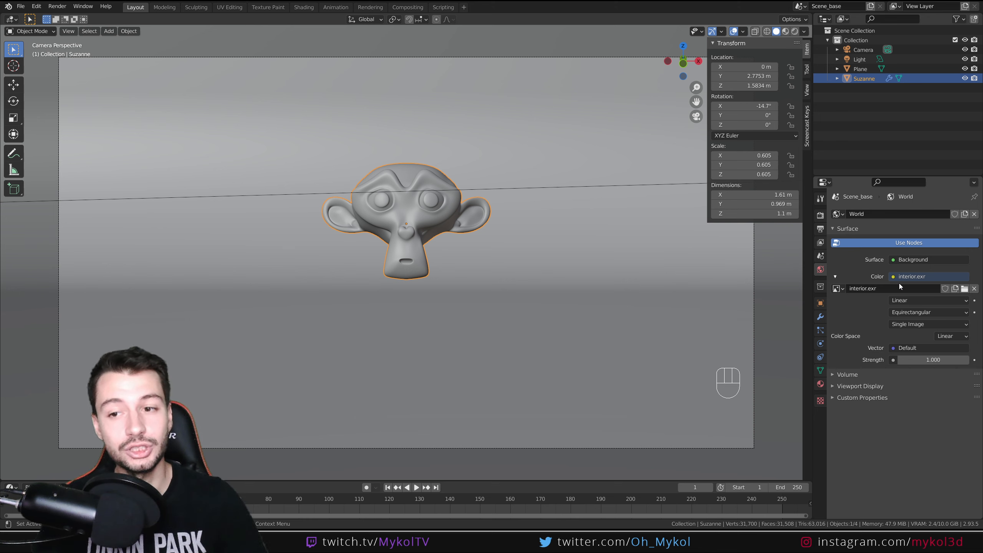
left_click(820, 216)
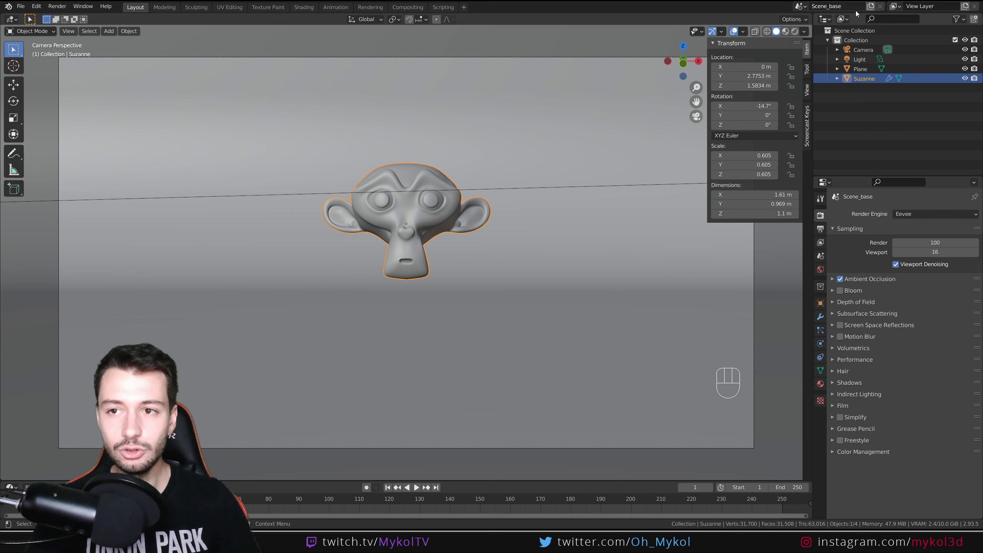
Add a new, empty scene with default settings.
left_click(870, 6)
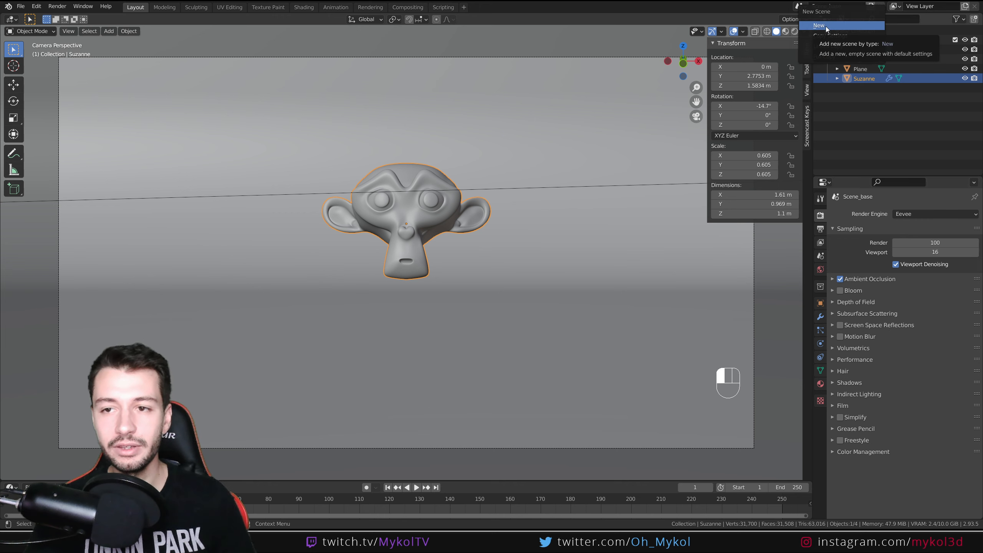
left_click(851, 27)
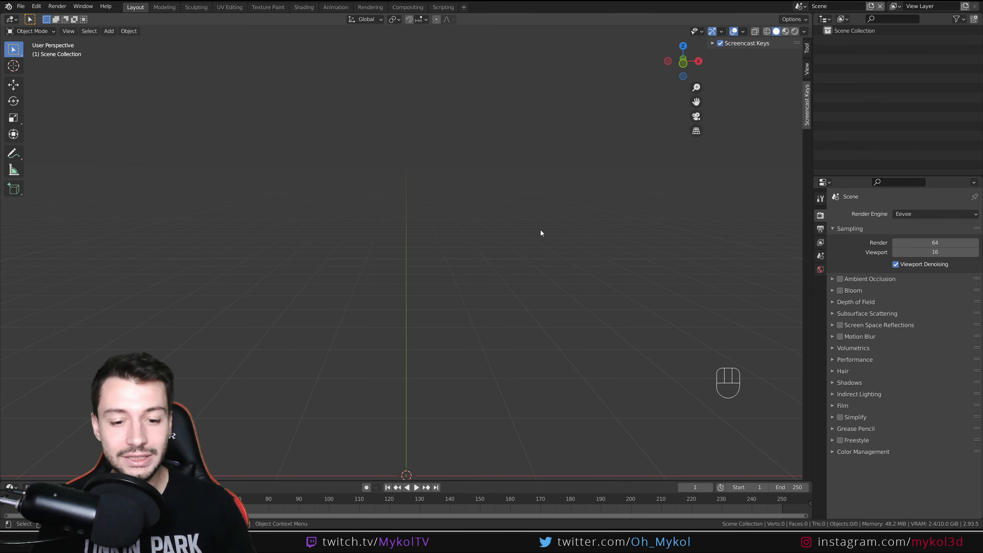
middle_click_drag(582, 226, 533, 236, "shift")
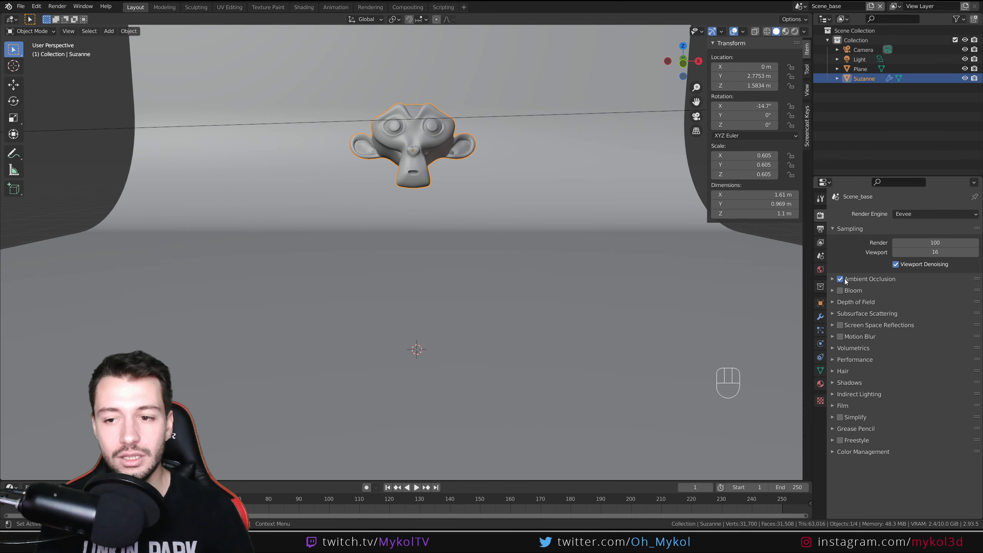
Switch from Scene_base to the empty scene named Scene and delete it.
left_click(799, 6)
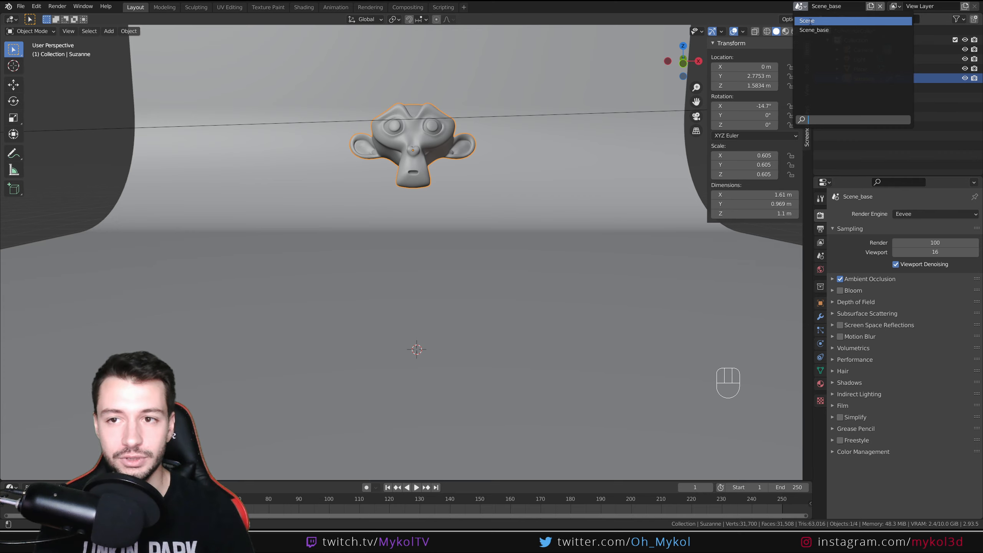
left_click(809, 20)
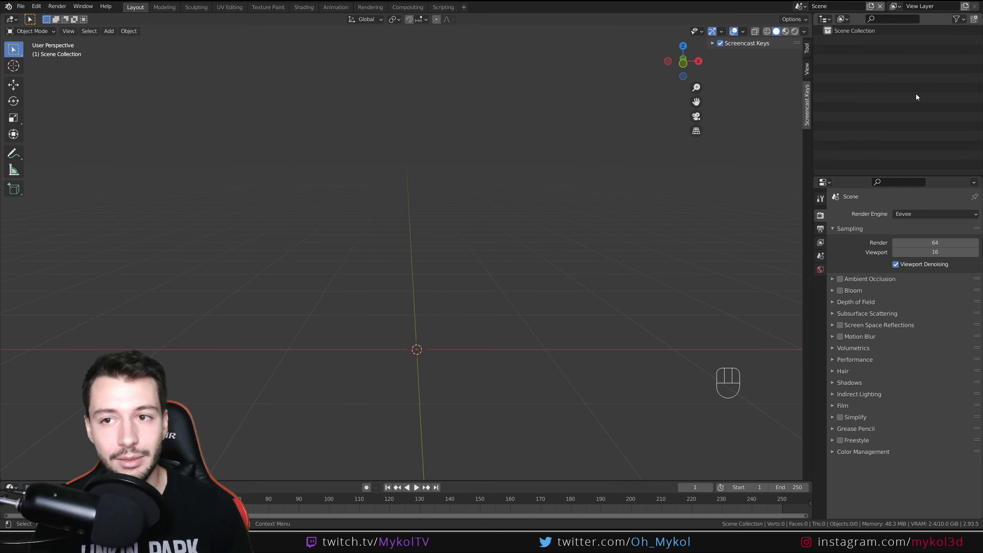
left_click(880, 7)
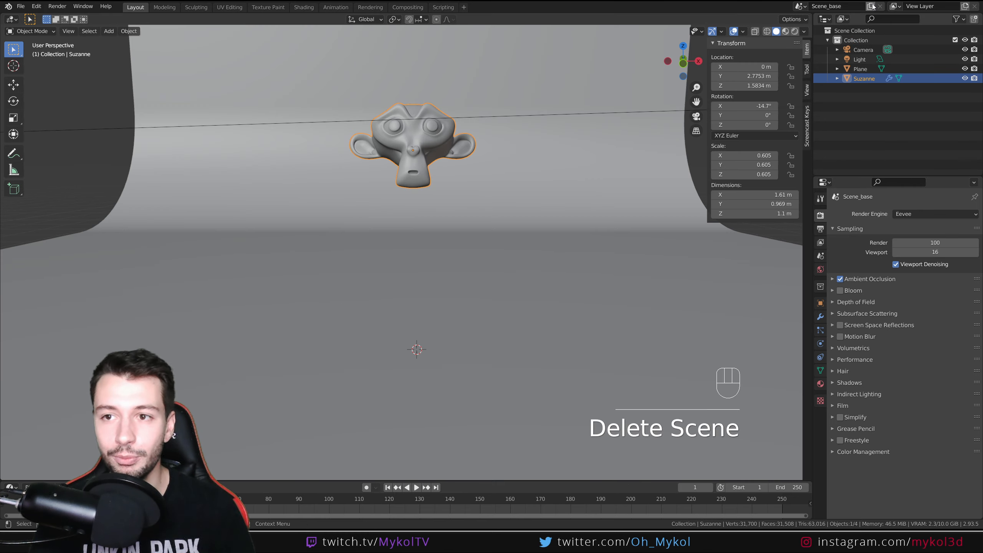
Add a new scene from Scene_base using Copy Settings and review its output, view layer, scene, world and render properties.
left_click(872, 6)
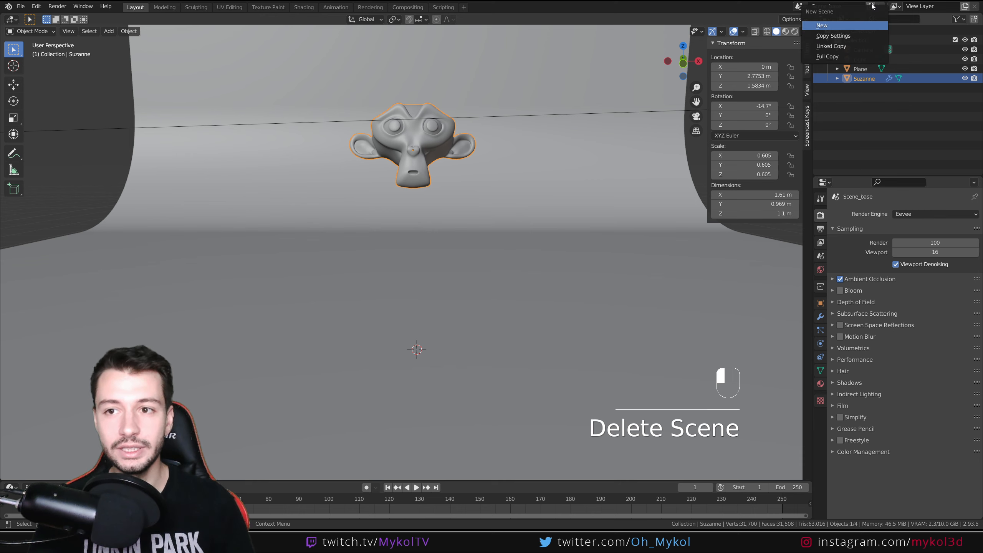
left_click(845, 35)
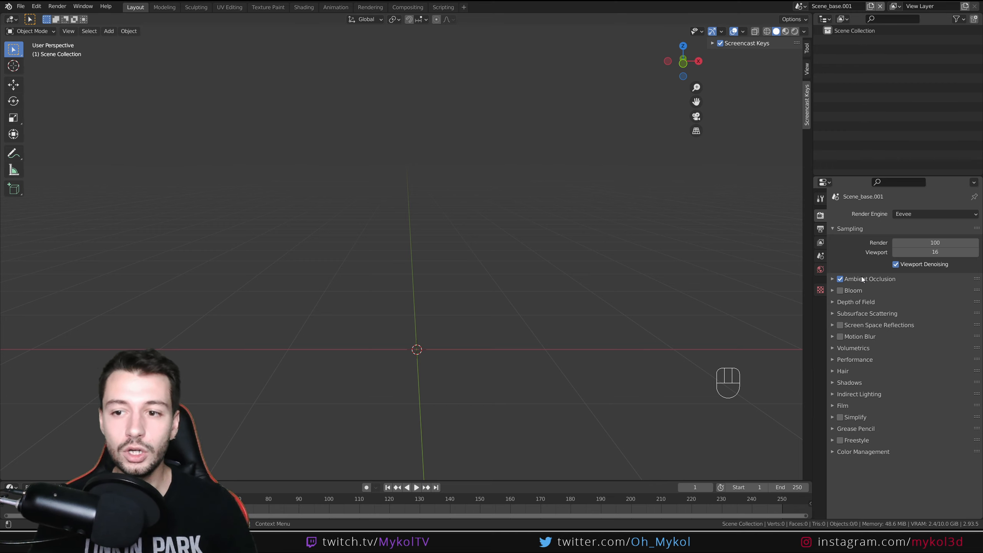
left_click(824, 232)
left_click(823, 244)
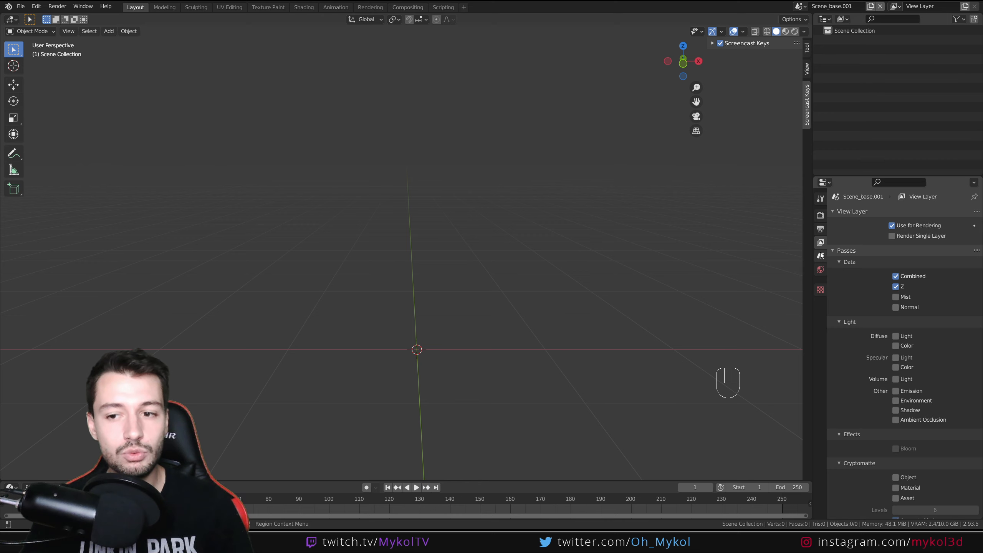
left_click(822, 257)
left_click(822, 271)
left_click(823, 244)
left_click(820, 215)
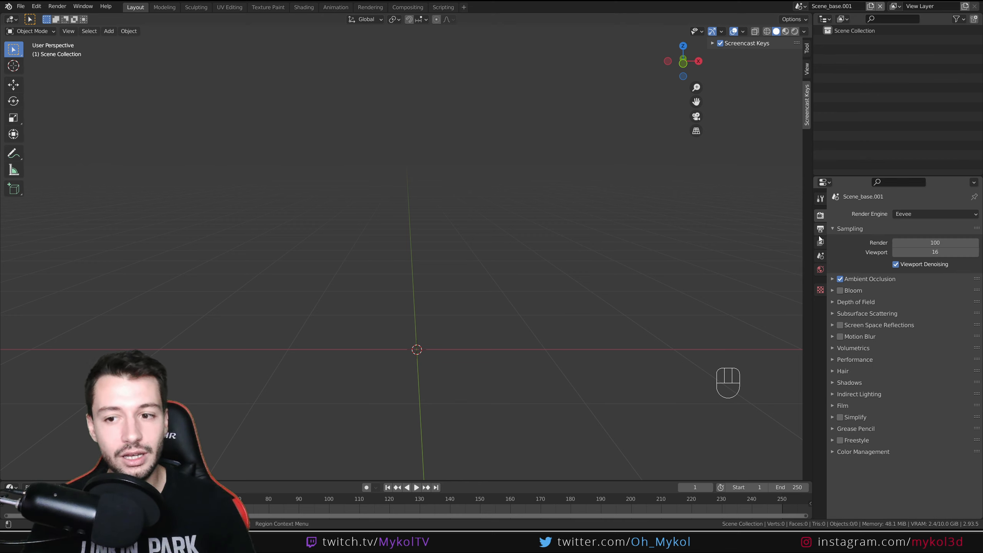
Delete the Scene_base.001 scene made with Copy Settings and add a new scene from Scene_base using Full Copy.
left_click(880, 6)
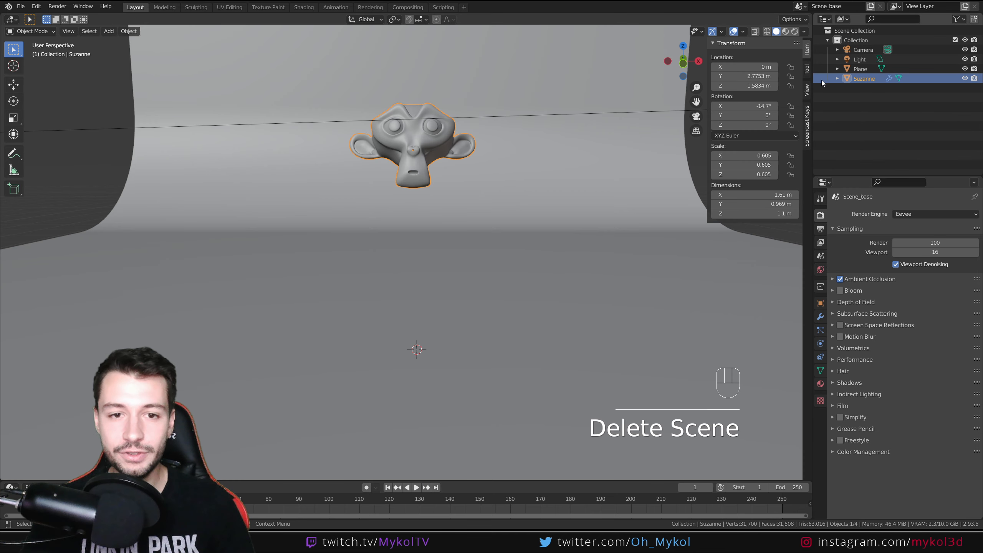
left_click(871, 5)
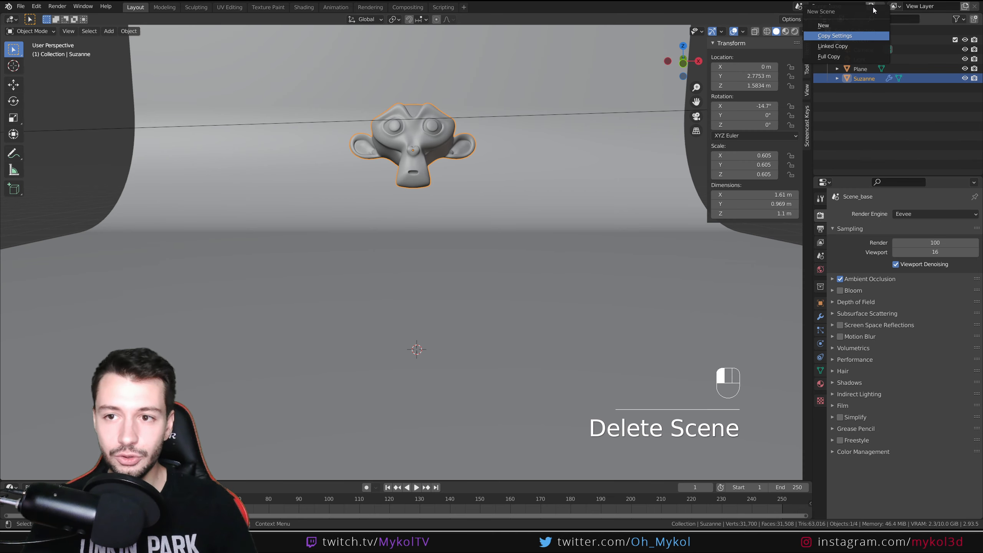
left_click(838, 57)
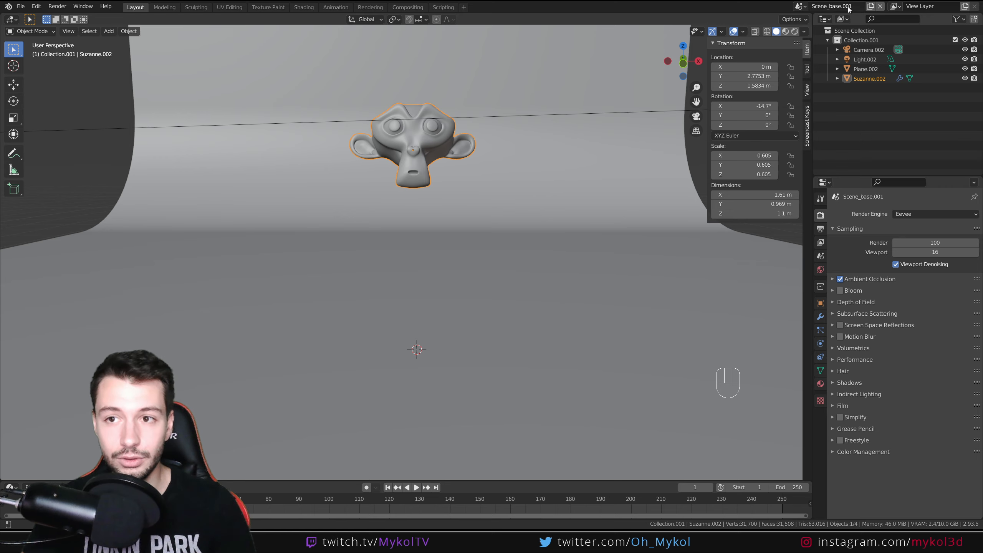
left_click(833, 6)
In the fully copied scene, move the lowest chin vertex of Suzanne up about 0.1 m along Z with proportional editing.
left_click(402, 181)
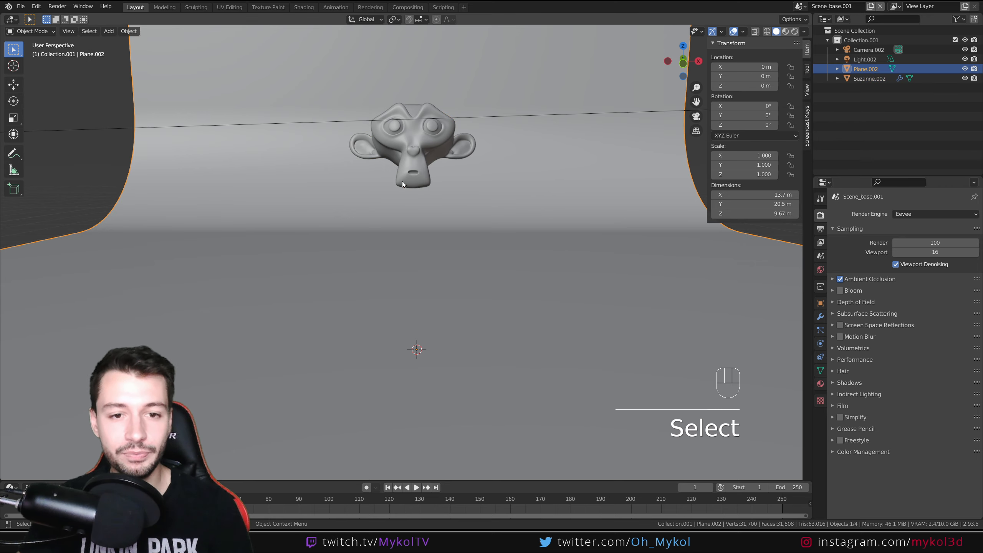
scroll(427, 126, "up", 3)
key("Tab")
middle_click_drag(428, 140, 408, 179, "shift")
scroll(407, 179, "up", 1)
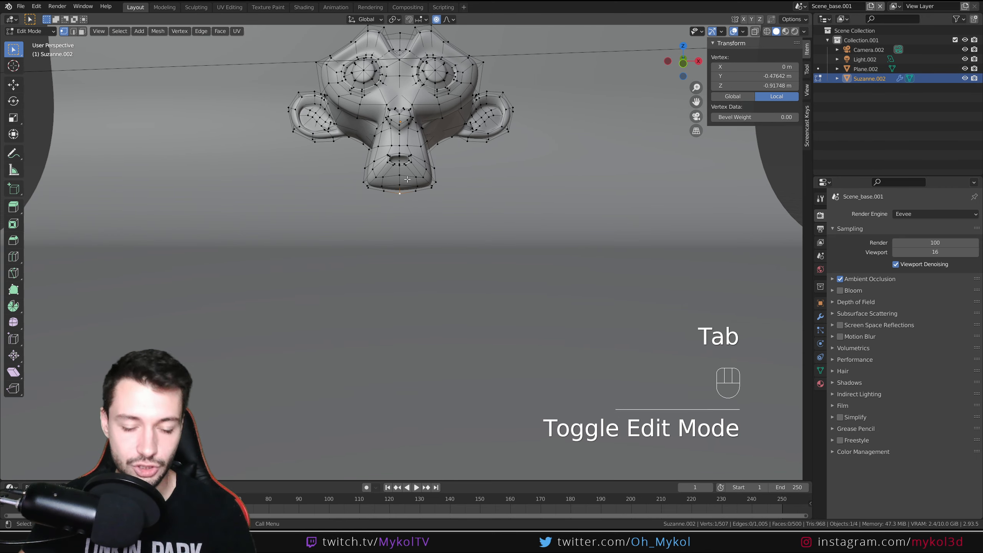
key("g")
key("z")
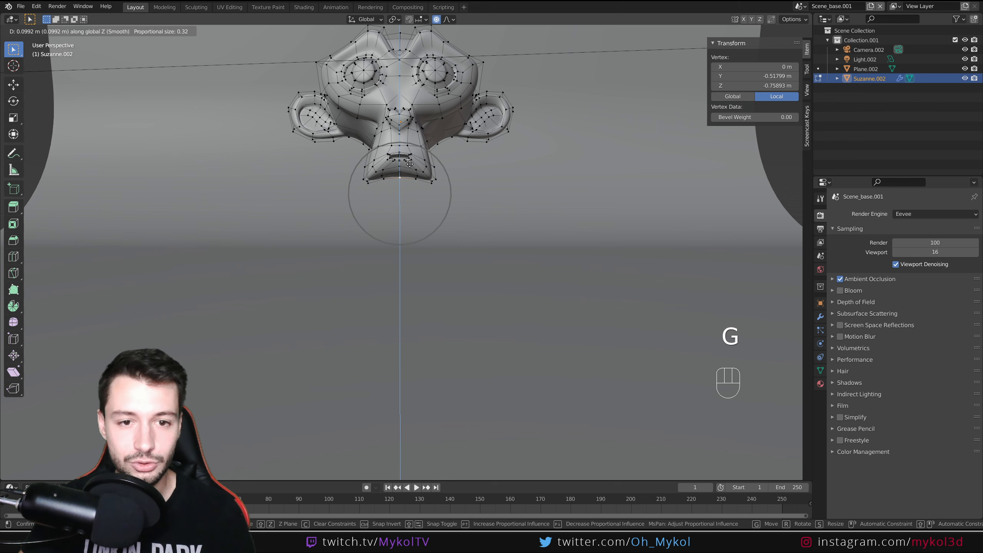
left_click(421, 159)
scroll(433, 174, "down", 1)
middle_click_drag(433, 173, 434, 224)
key("Tab")
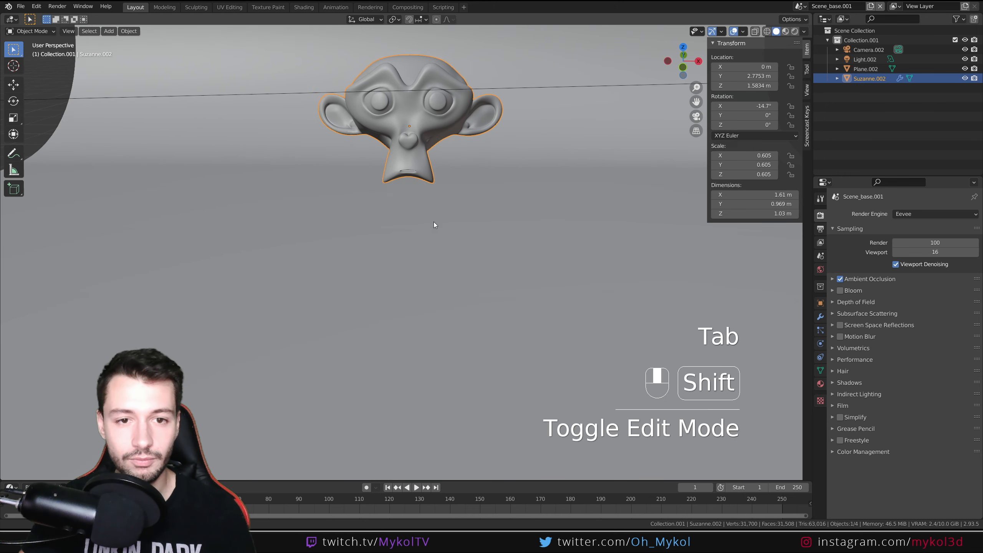
Compare Suzanne's chin in Scene_base with the edited version in Scene_base.001.
left_click(800, 6)
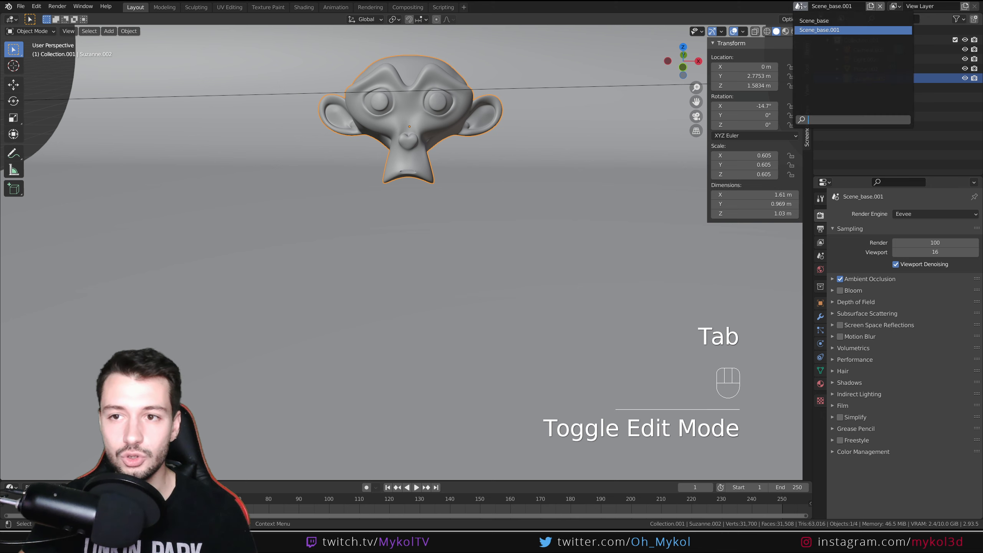
left_click(808, 25)
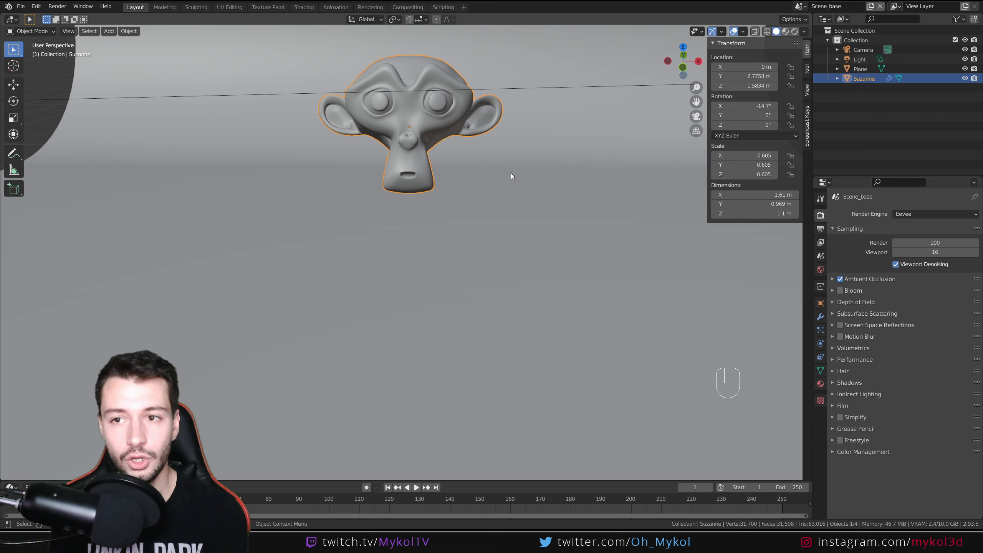
left_click(799, 6)
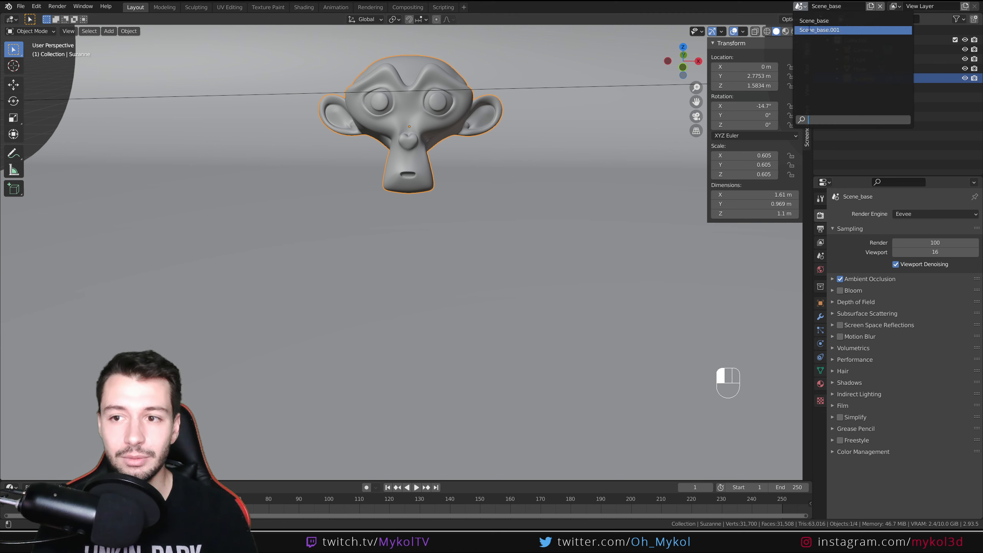
left_click(809, 30)
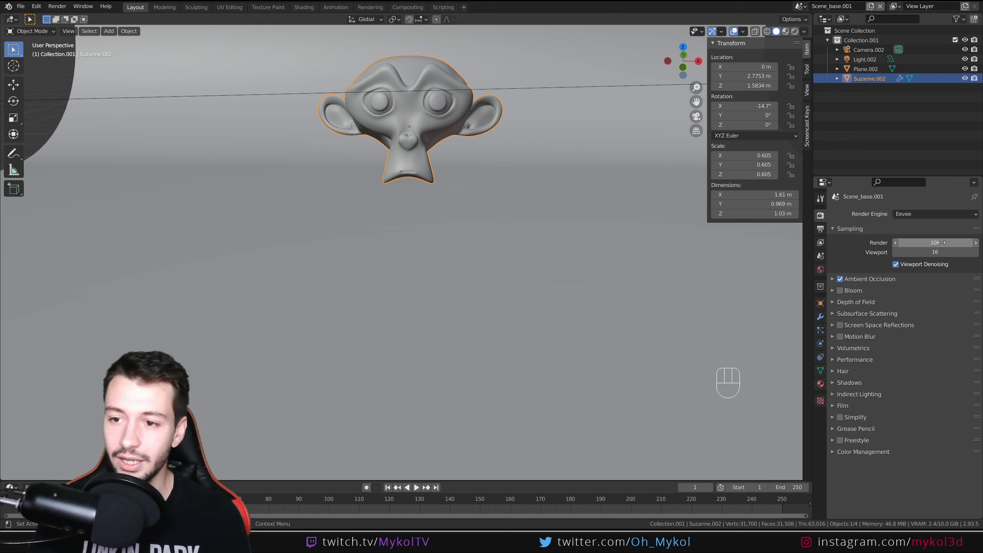
Set the render samples of Scene_base.001 to 150 and compare the setting with Scene_base.
left_click(901, 242)
type("150")
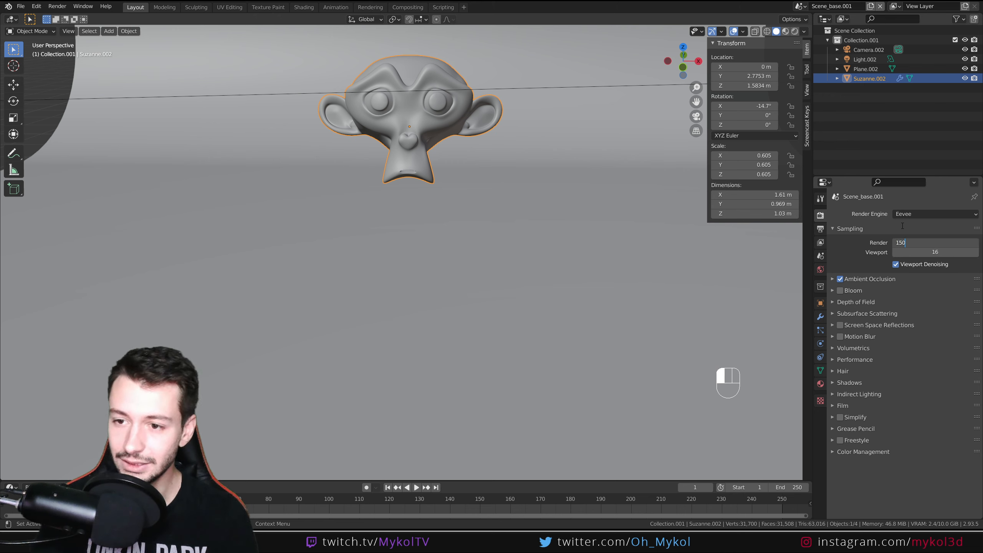
key("Return")
left_click(801, 6)
left_click(814, 20)
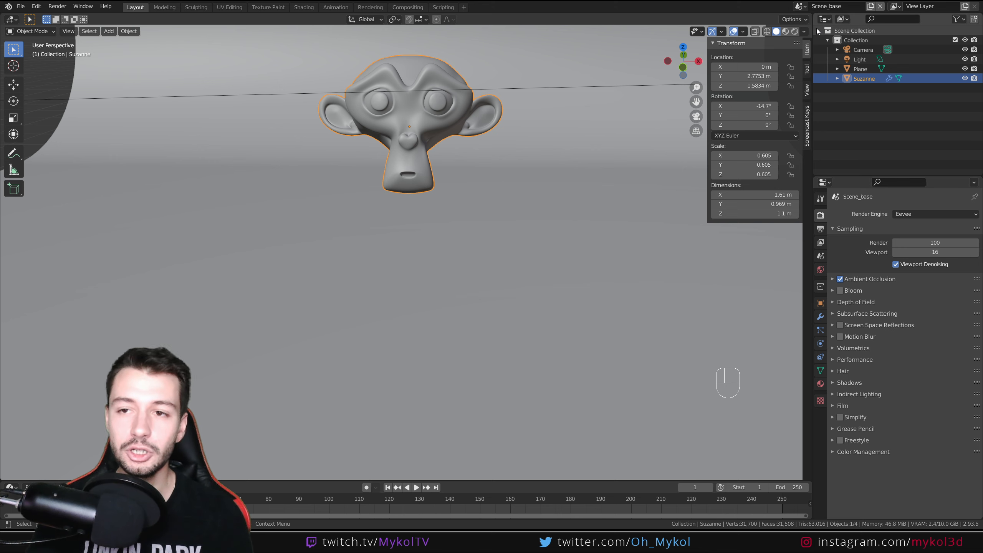
left_click(800, 7)
left_click(816, 32)
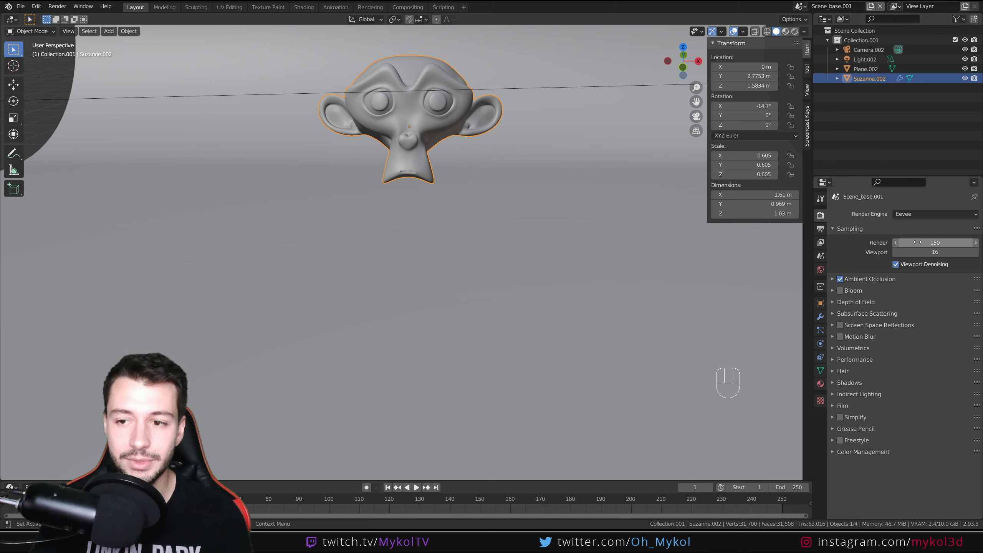
Delete the fully copied scene and add a new scene from Scene_base using Linked Copy.
left_click(880, 6)
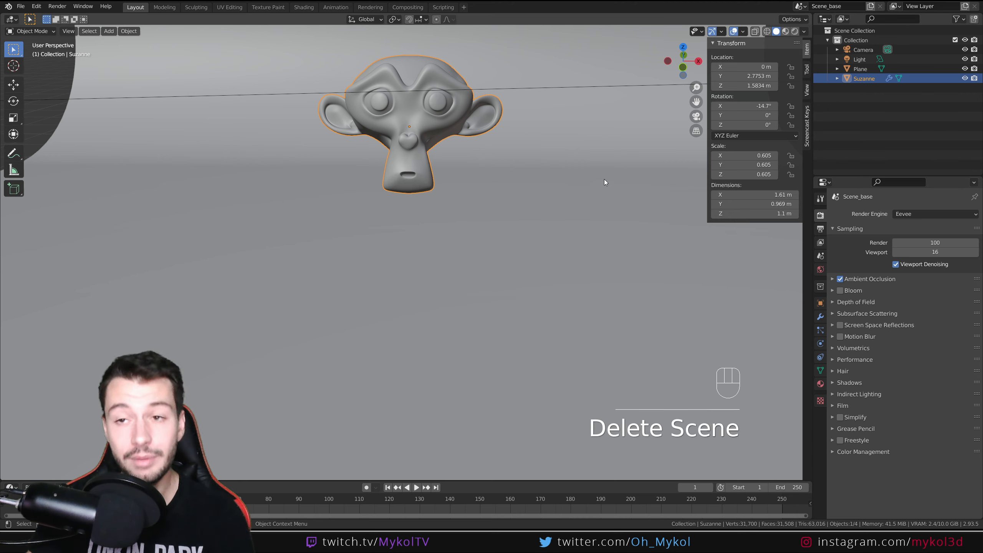
left_click(870, 6)
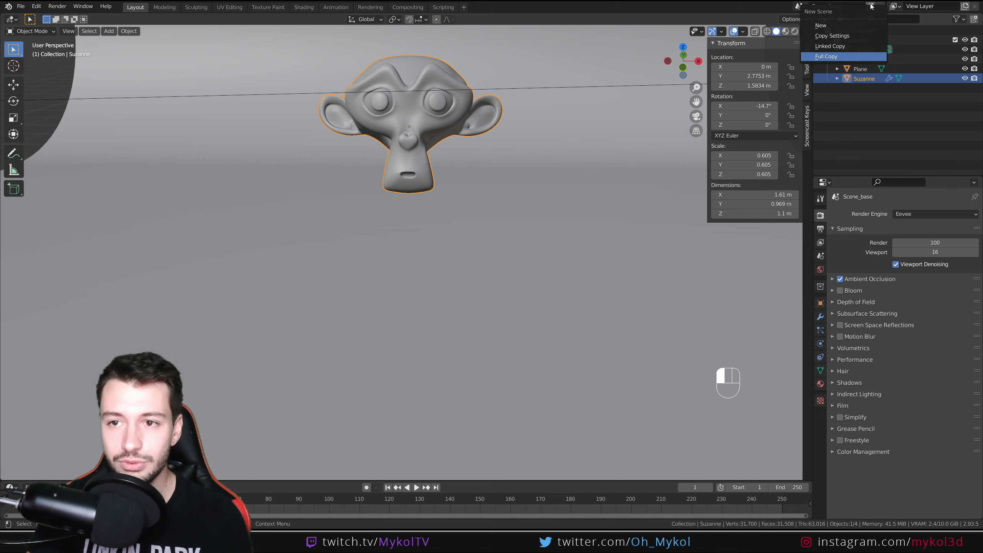
left_click(836, 47)
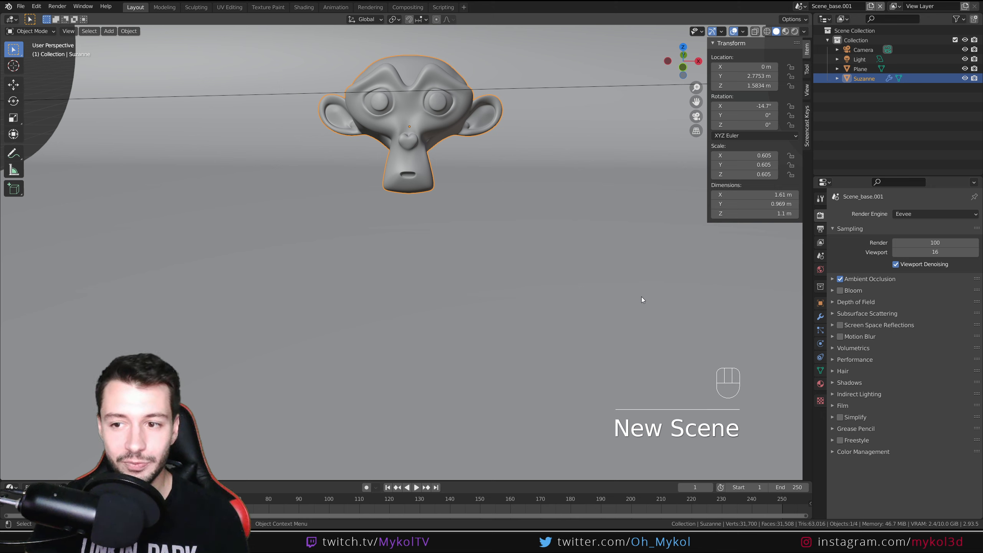
Set the linked scene's render samples to 50 and compare the setting with Scene_base.
left_click(935, 244)
type("50")
key("Return")
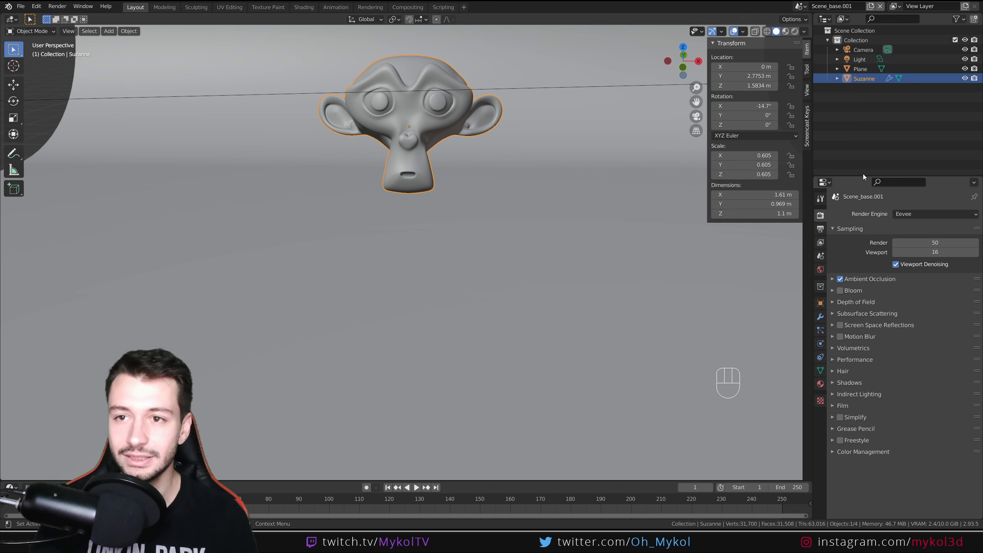
left_click(800, 6)
left_click(814, 21)
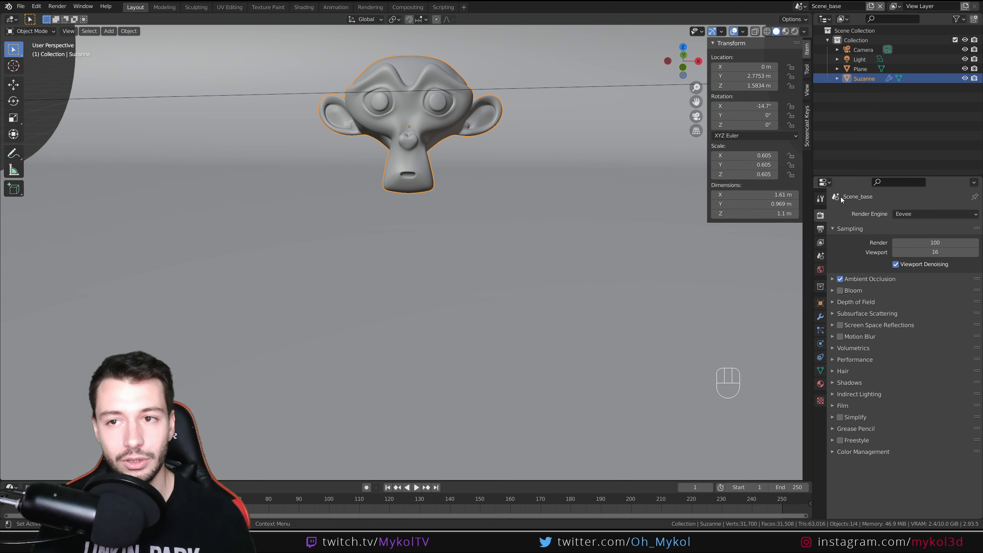
left_click(799, 6)
left_click(810, 31)
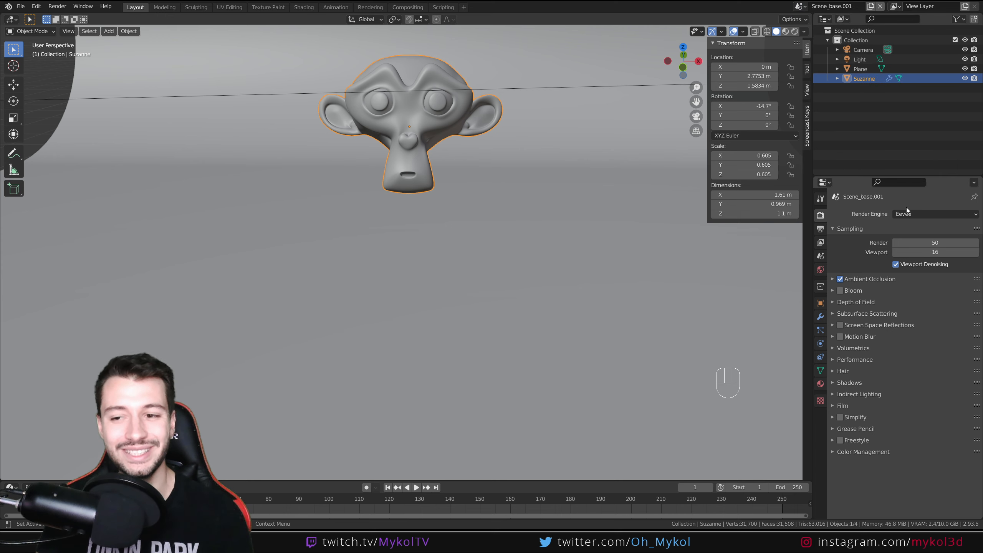
Set the render samples of Scene_base.001 to 100.
left_click(932, 241)
type("100")
key("Return")
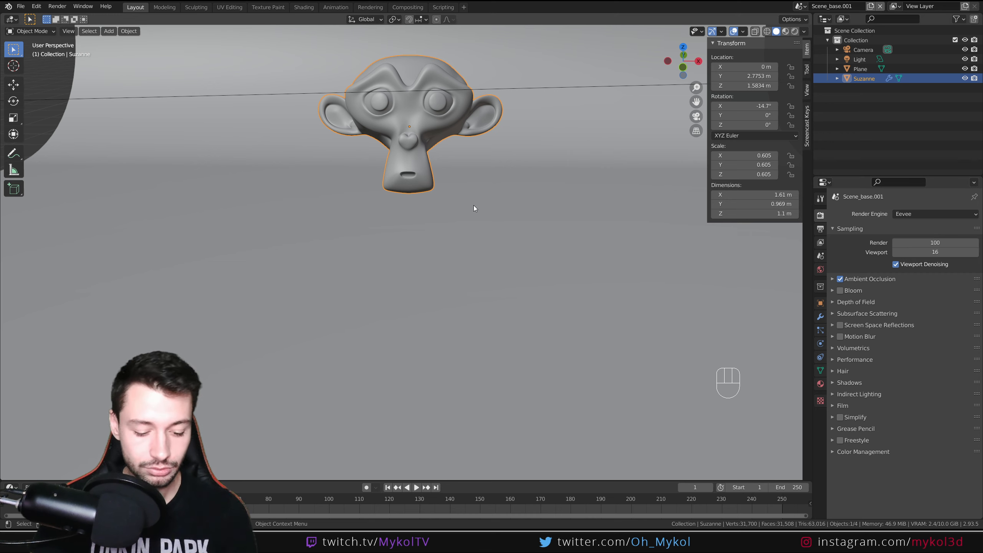
Stretch the tip of Suzanne's ear outward about 0.49 m along X in the linked scene and check the result in Scene_base.
key("Tab")
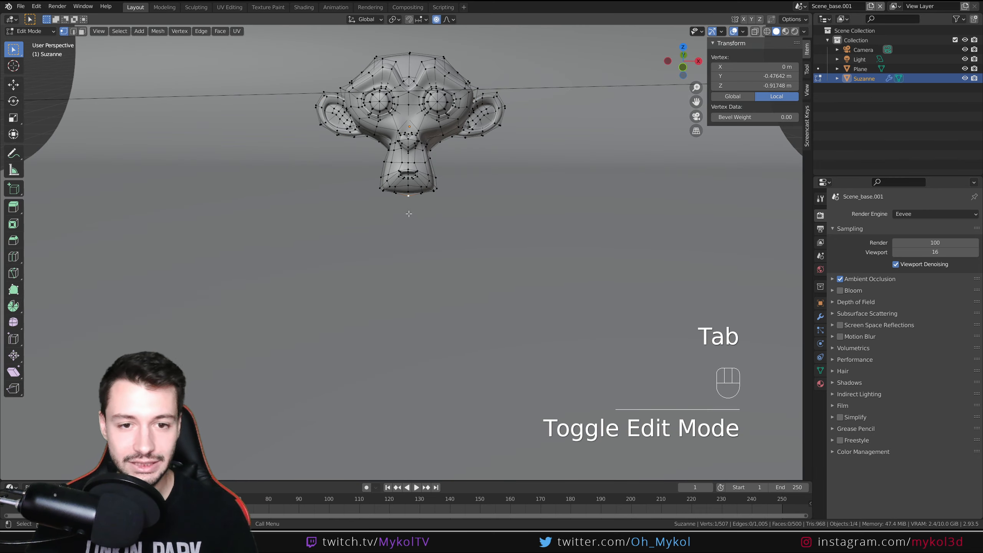
left_click(503, 127)
key("g")
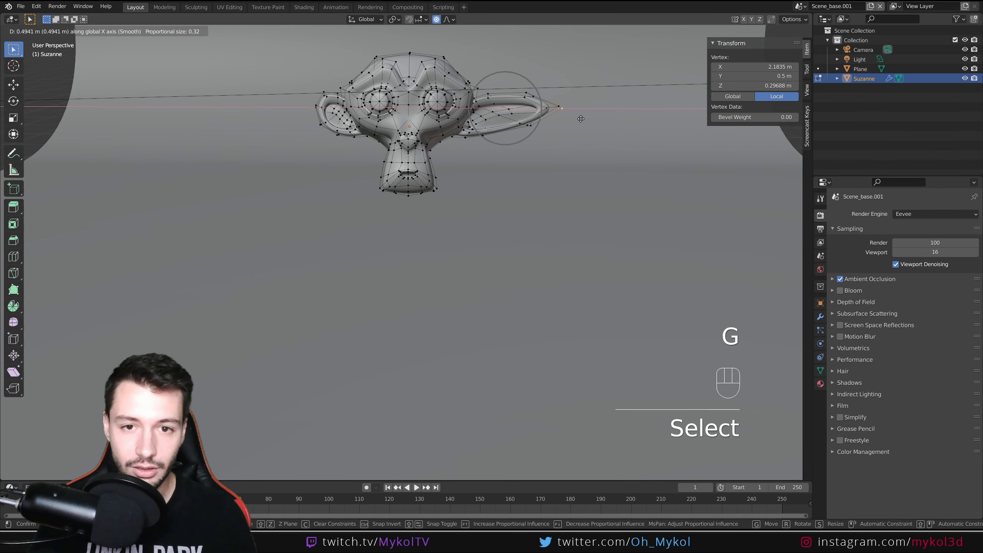
left_click(581, 119)
key("Tab")
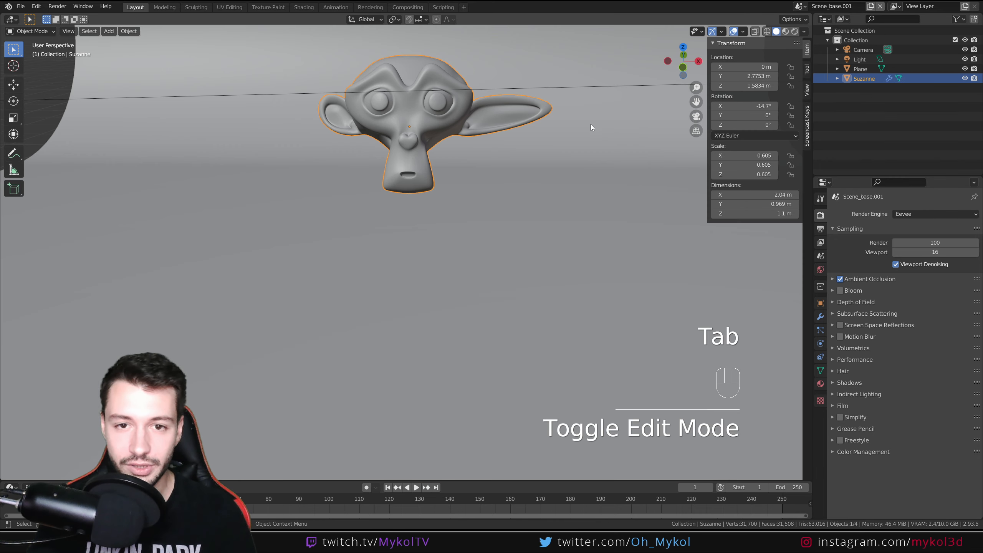
left_click(800, 6)
left_click(828, 25)
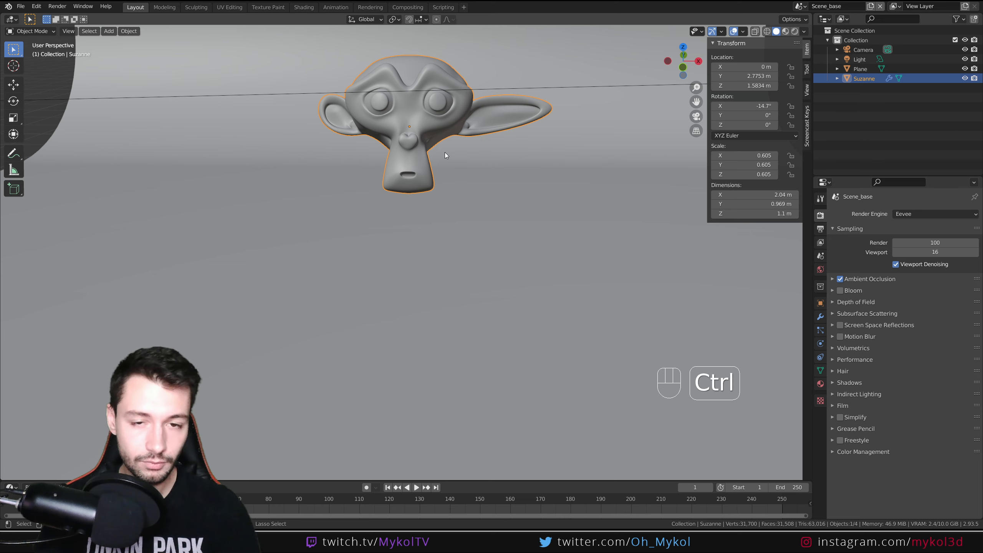
Undo the ear stretch on Suzanne and return to Object Mode.
key("ctrl+z")
key("ctrl+z")
key("ctrl+z")
key("Tab")
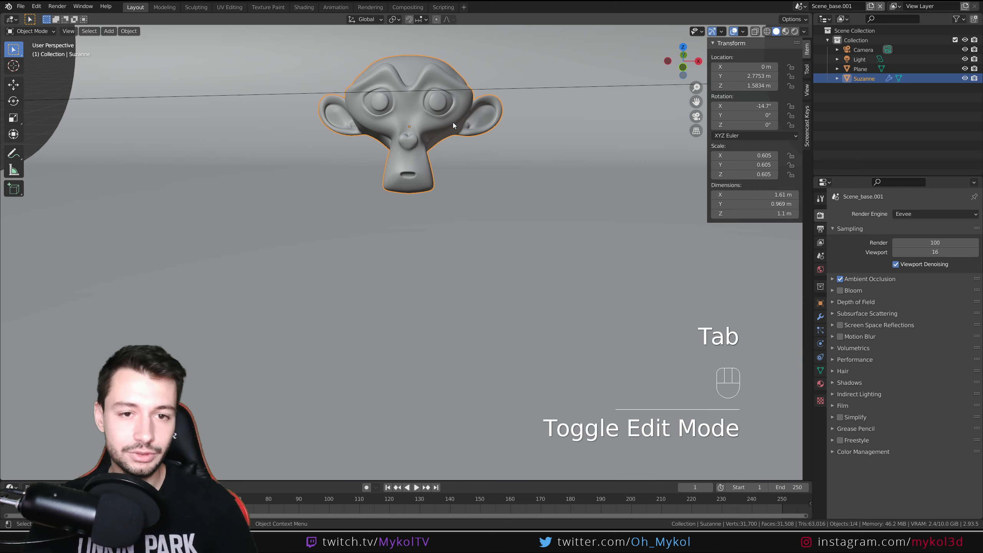
Make a linked duplicate of Suzanne about 1.6 m away along negative X and pull one of its cheek vertices outward.
key("alt+d")
left_click(256, 132)
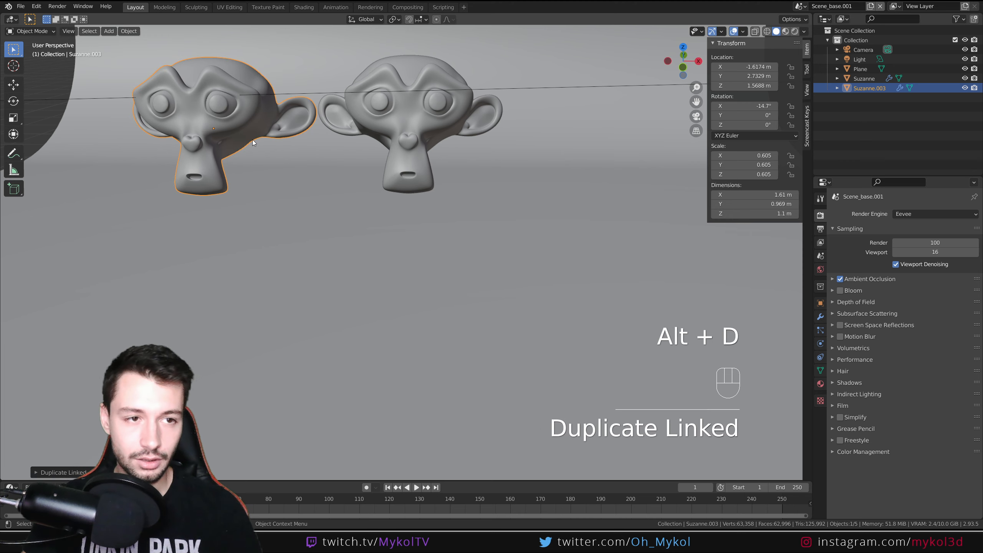
key("Tab")
left_click(229, 150)
key("g")
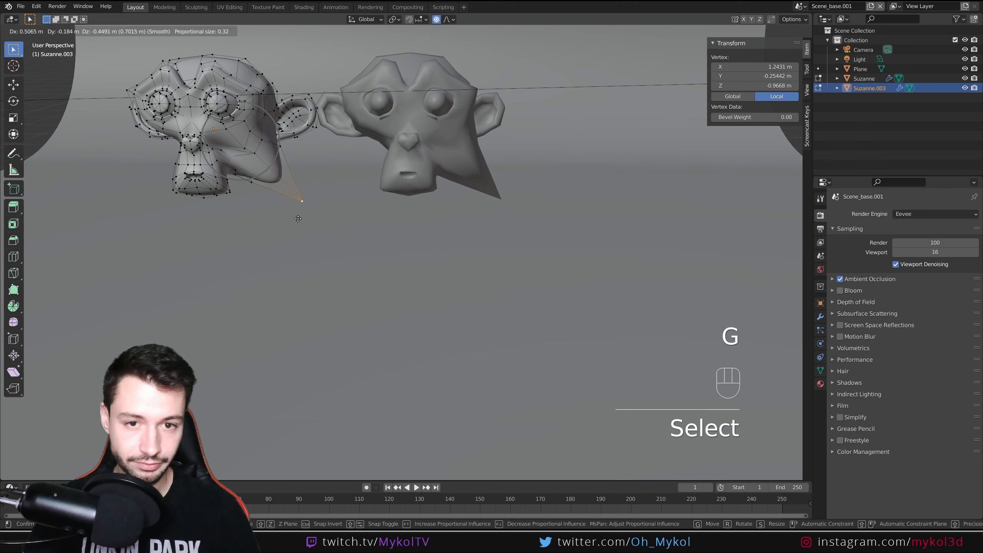
left_click(306, 194)
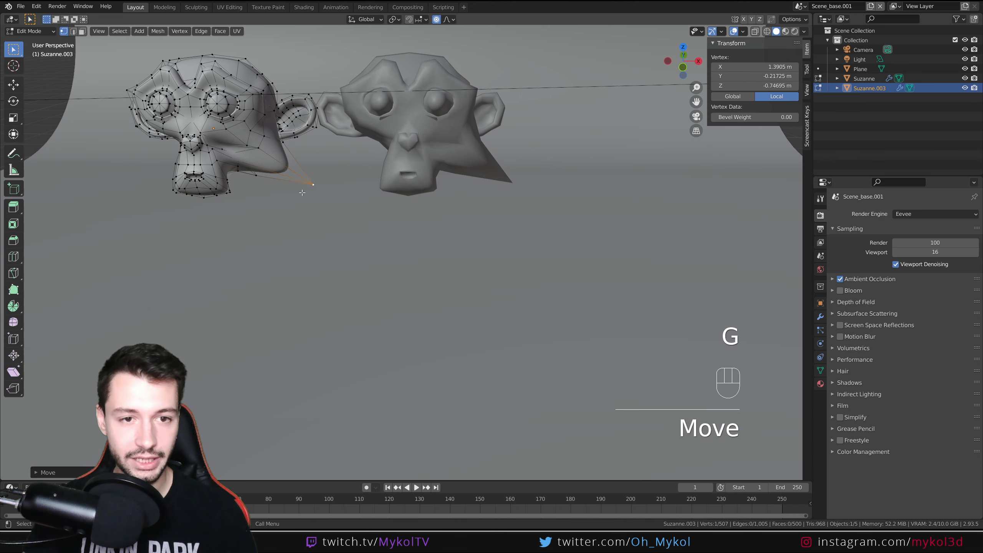
key("Tab")
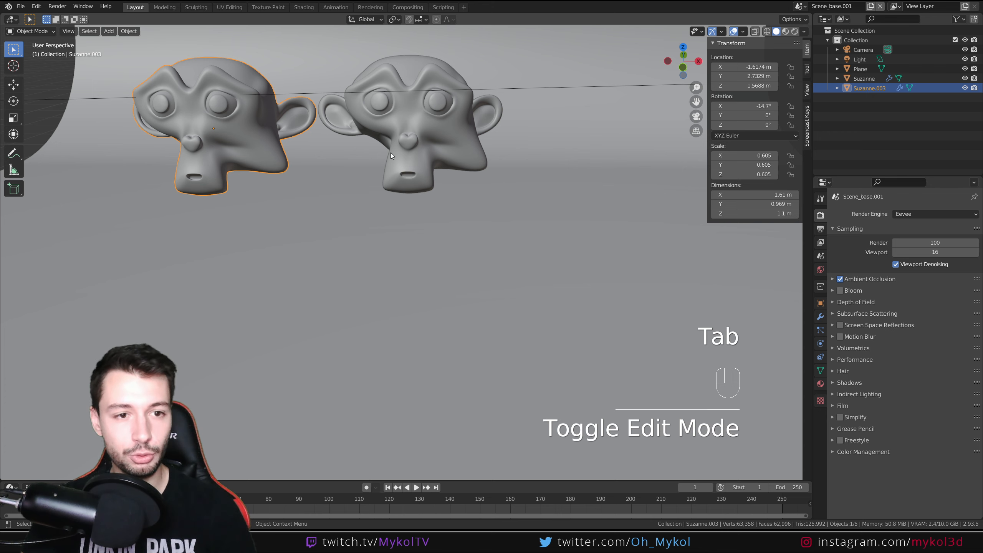
Delete the linked duplicate of Suzanne.
key("Delete")
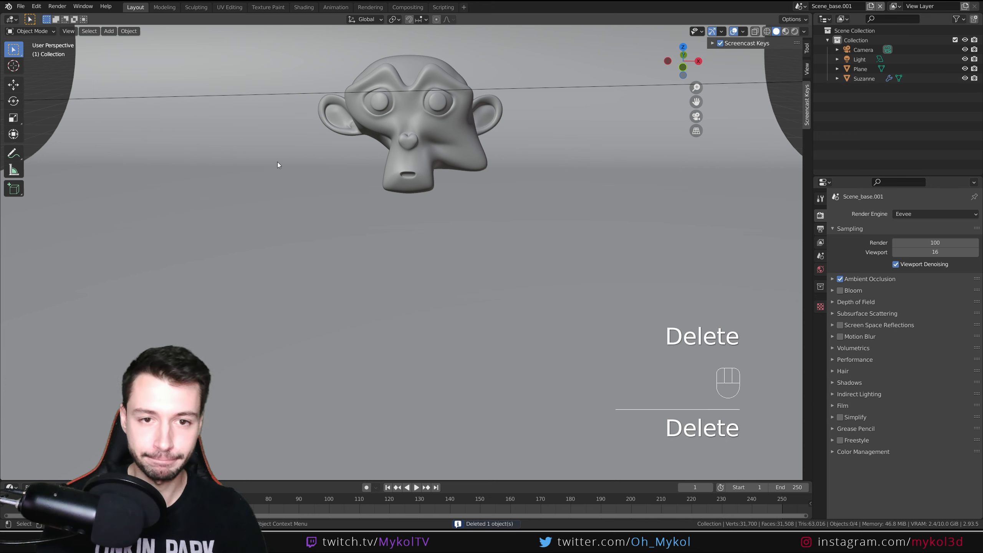
middle_click_drag(278, 162, 445, 228, "shift")
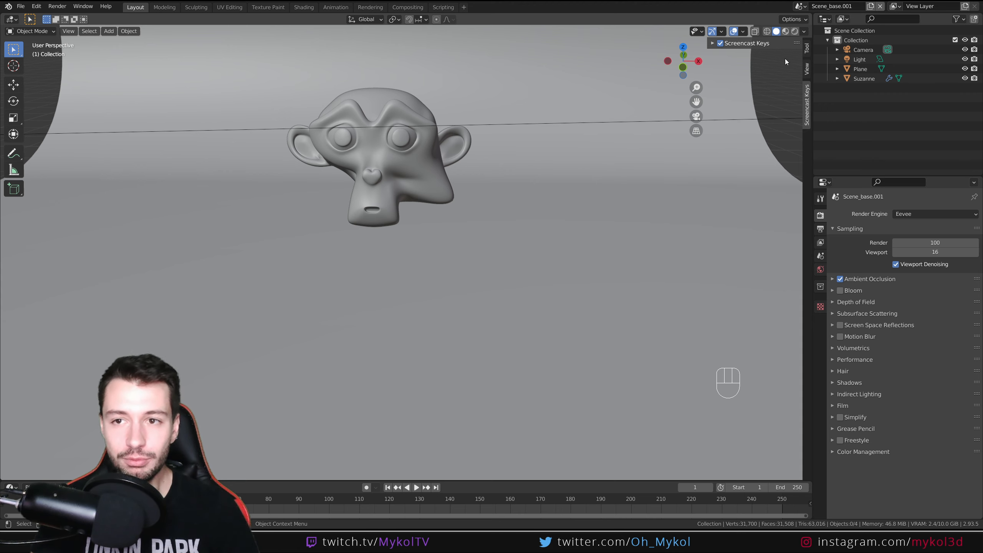
Compare the reshaped Suzanne in Scene_base and Scene_base.001, and delete the linked Scene_base.001 scene.
left_click(801, 6)
left_click(818, 21)
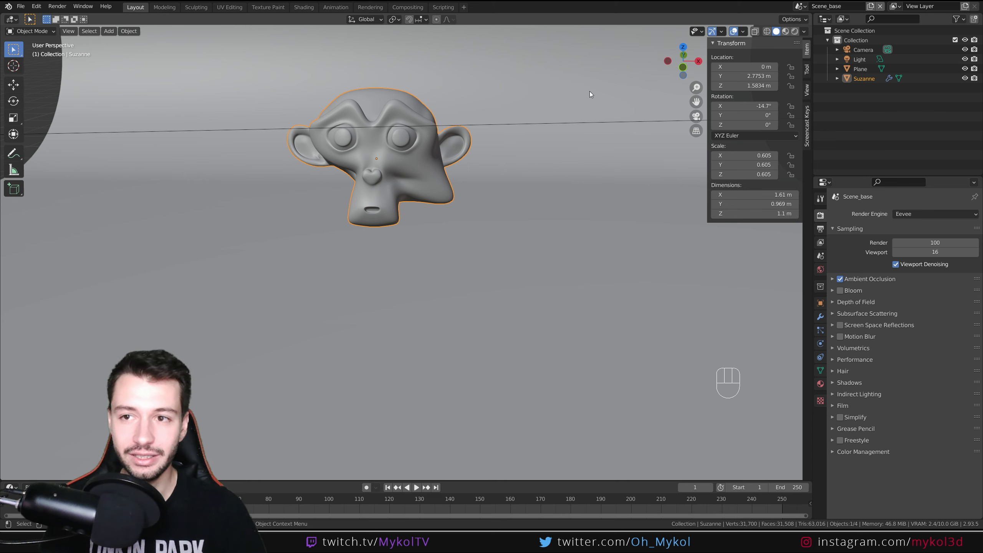
left_click(801, 7)
left_click(808, 30)
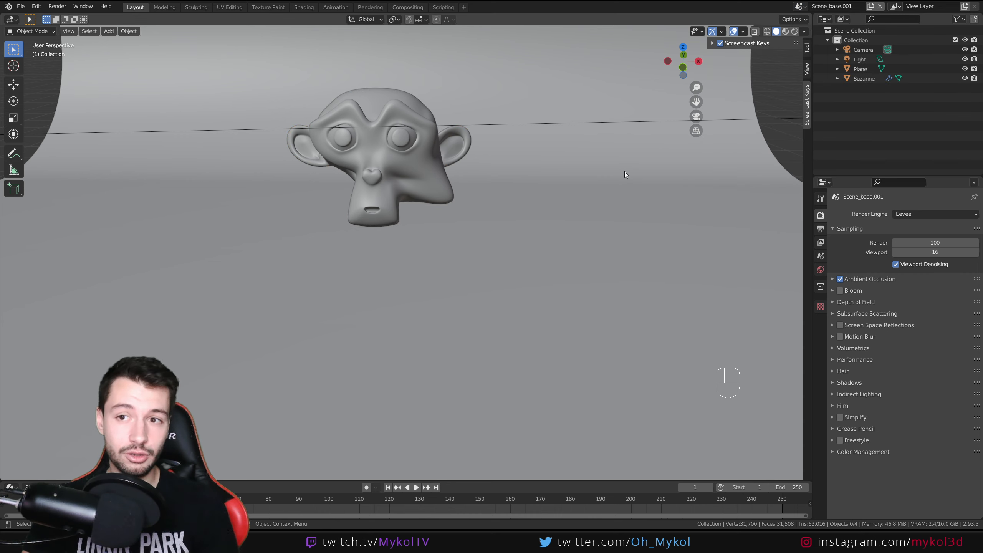
left_click(880, 6)
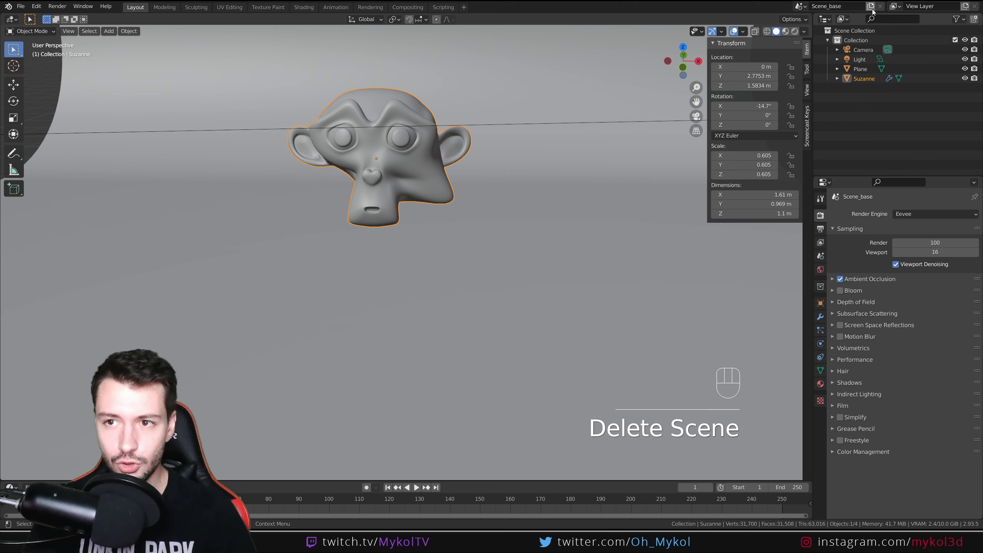
Create a full copy of Scene_base and rename the new scene Scene_suzanne.
left_click(871, 6)
left_click(848, 56)
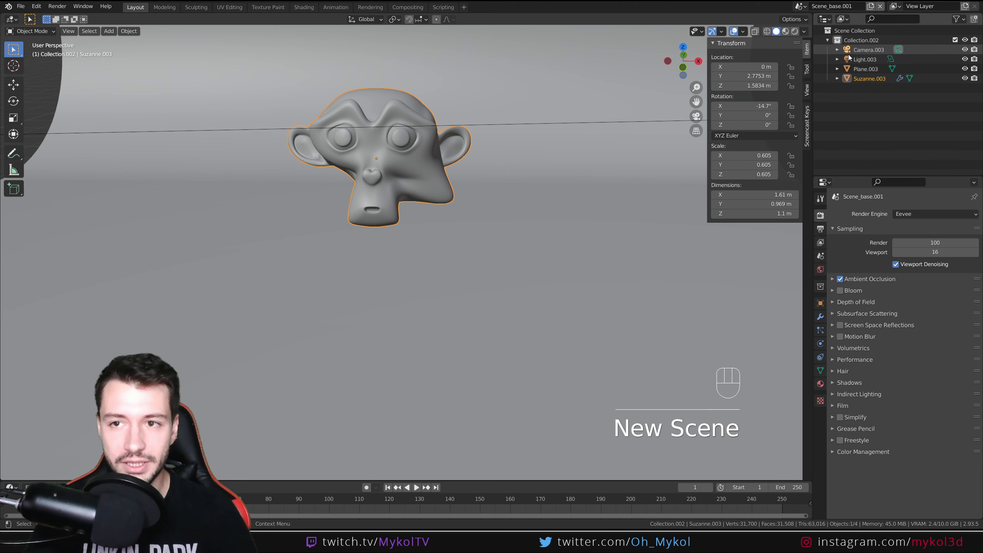
left_click(798, 6)
left_click(824, 25)
left_click(799, 8)
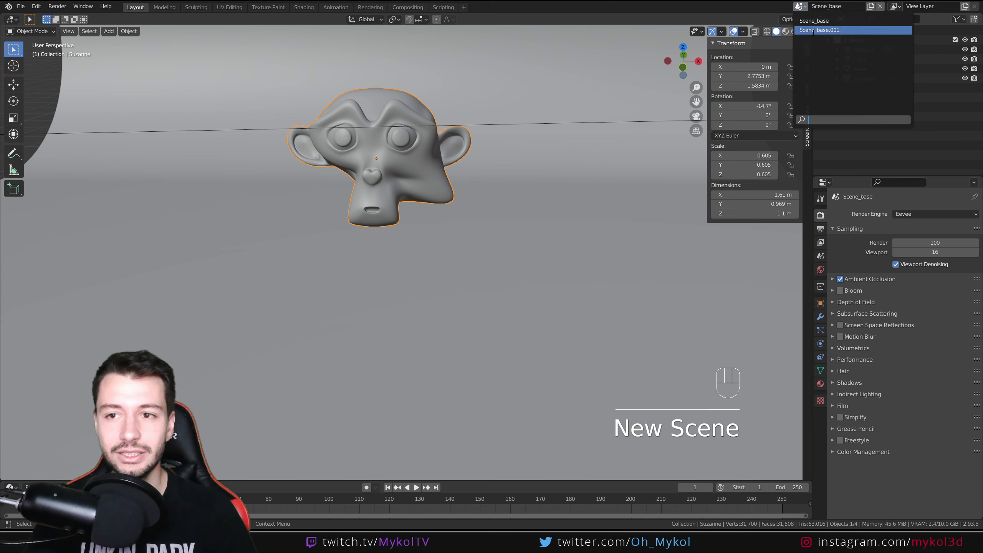
left_click(814, 30)
left_click(853, 6)
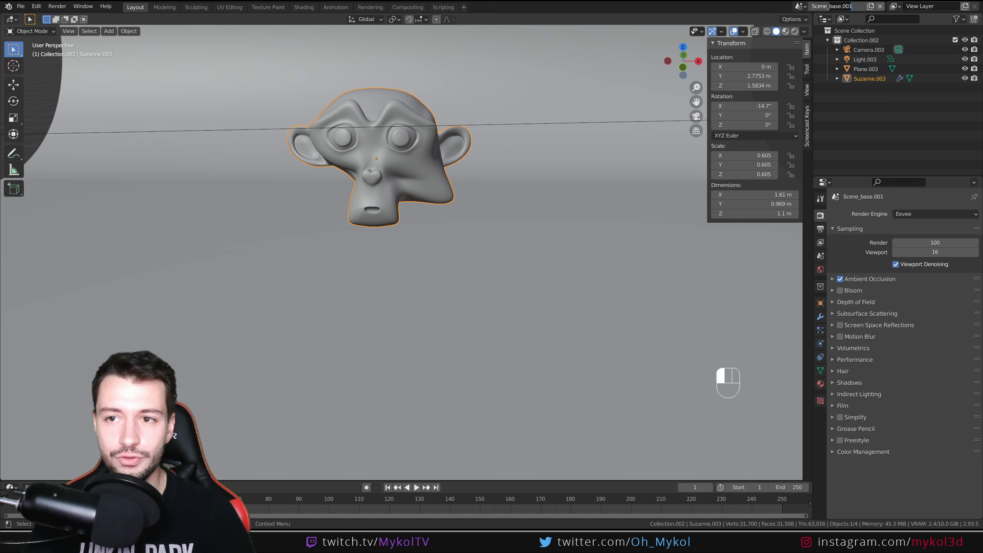
type("suzanne")
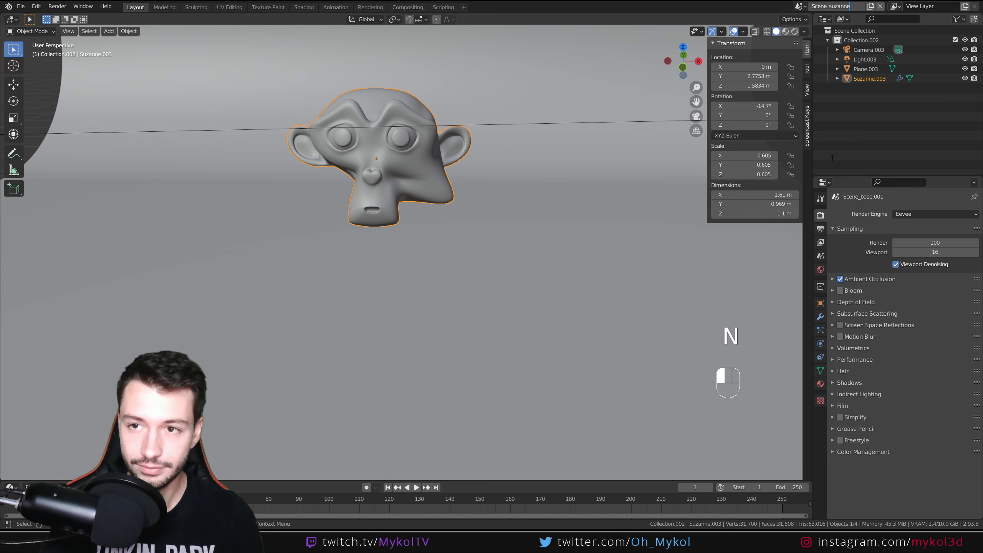
key("Return")
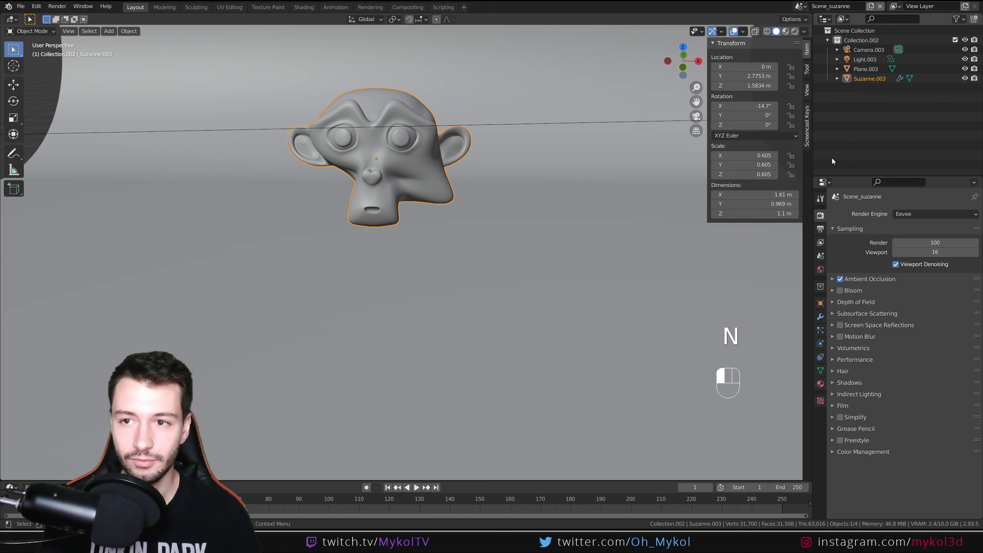
Add a new collection in Scene_suzanne and move the Suzanne.003 object into it.
left_click(849, 100)
right_click(850, 100)
left_click(850, 100)
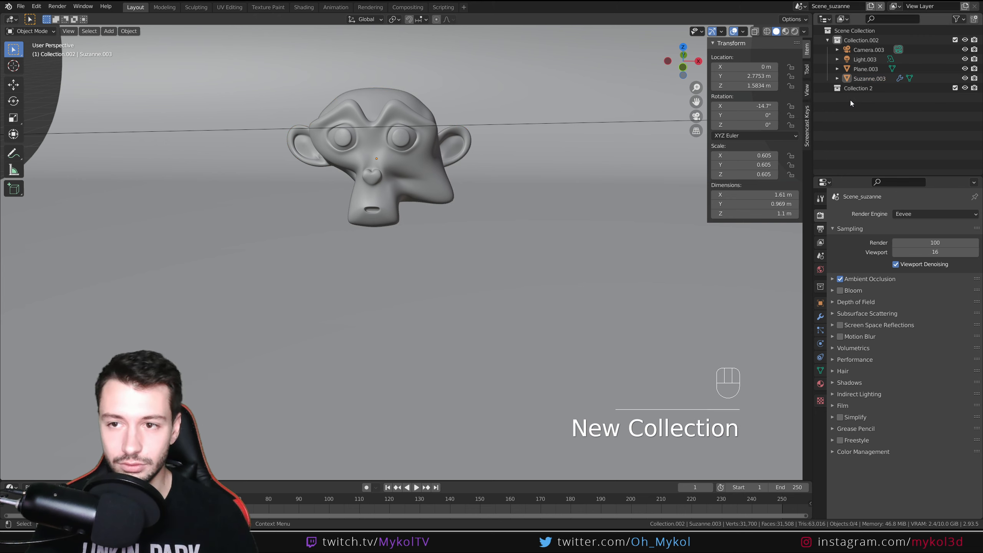
left_click(869, 78)
left_click_drag(866, 79, 863, 88)
left_click(871, 126)
Switch to Scene_base, add a new collection there and move Suzanne into it.
left_click(801, 7)
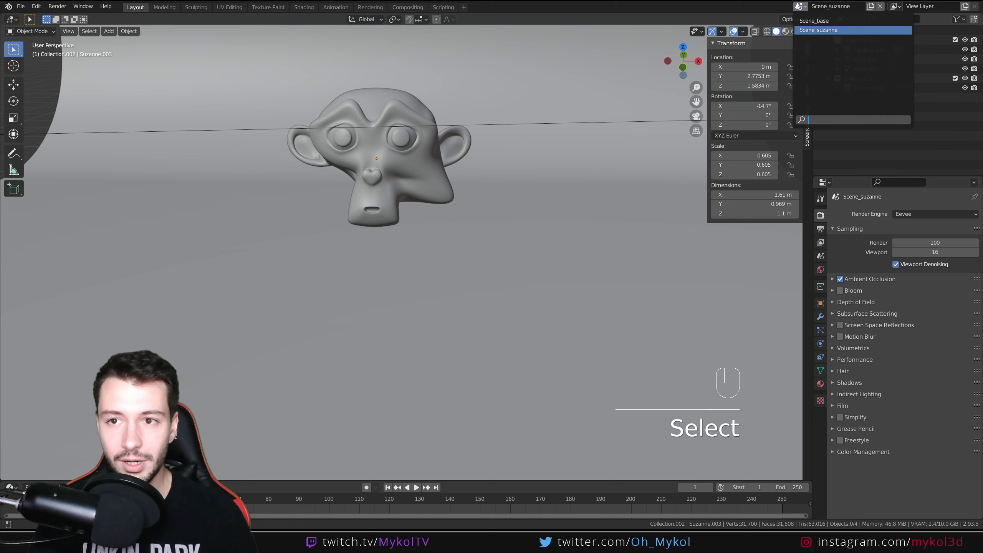
left_click(821, 26)
left_click(800, 8)
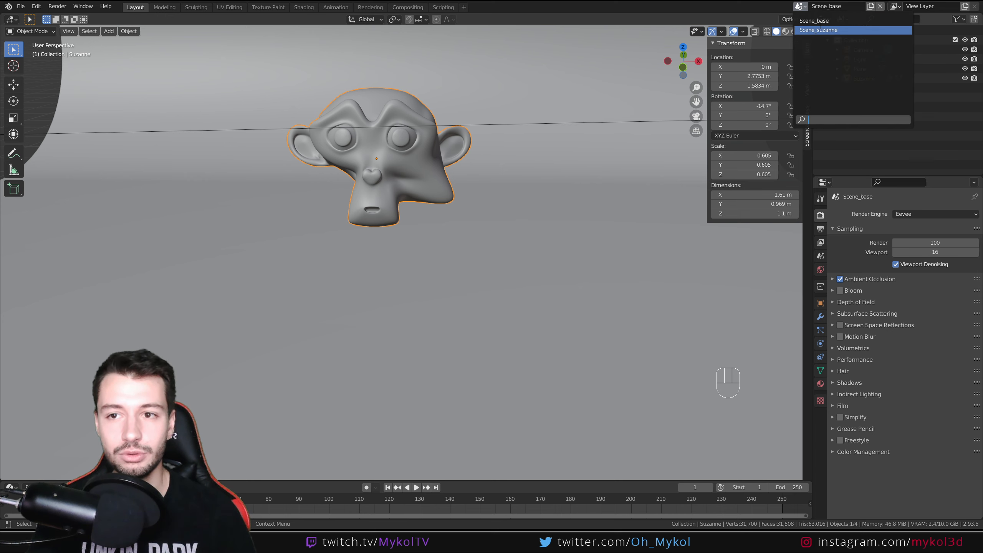
left_click(823, 31)
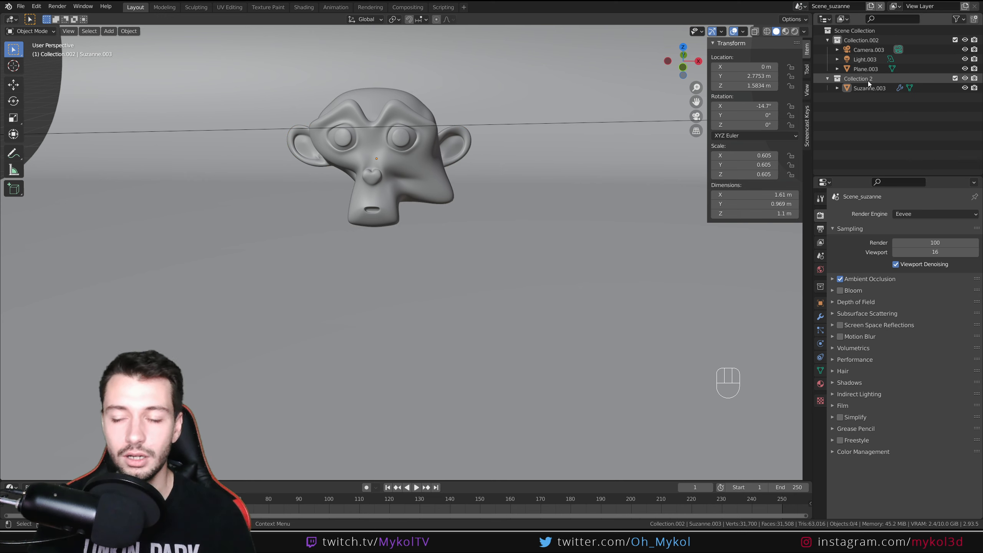
left_click(800, 7)
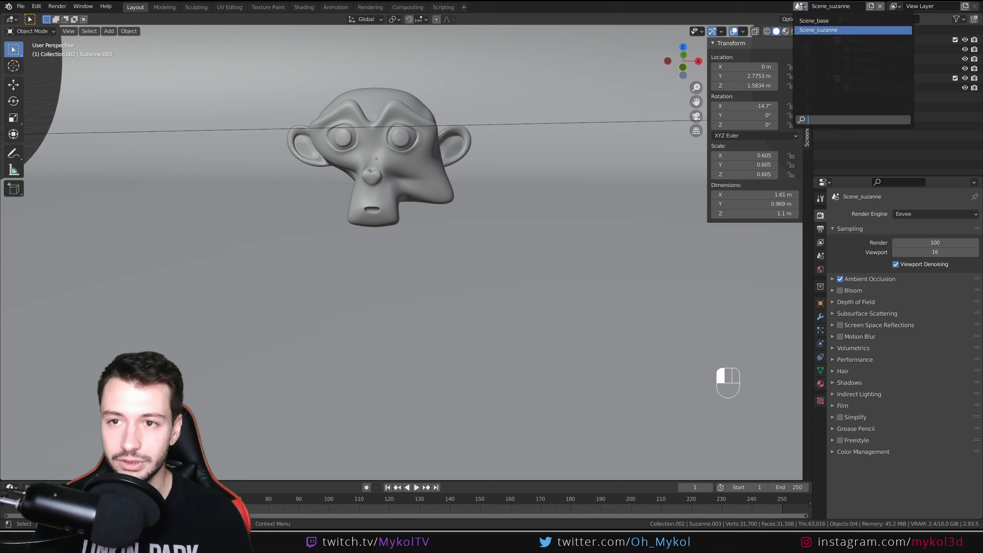
left_click(821, 26)
right_click(851, 90)
left_click(860, 107)
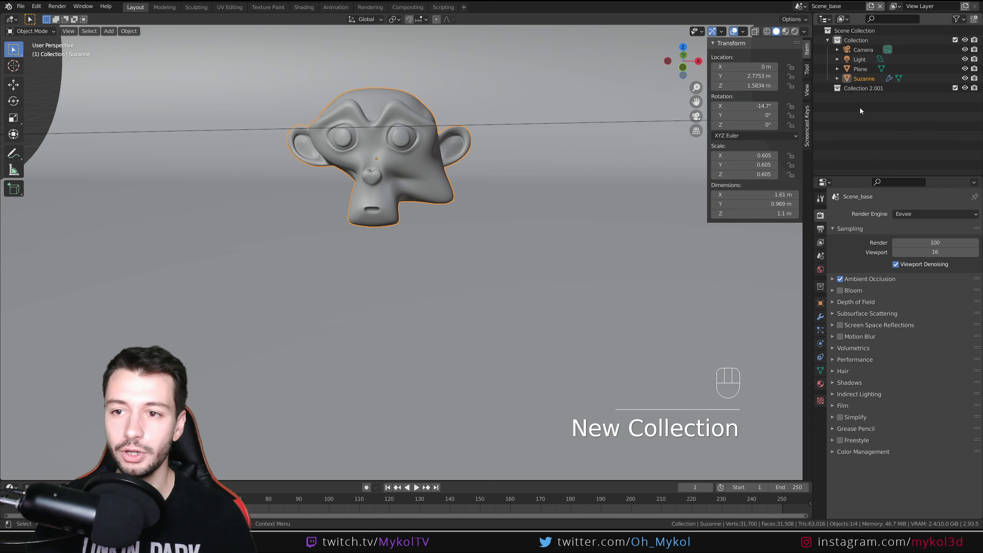
left_click_drag(864, 88, 863, 89)
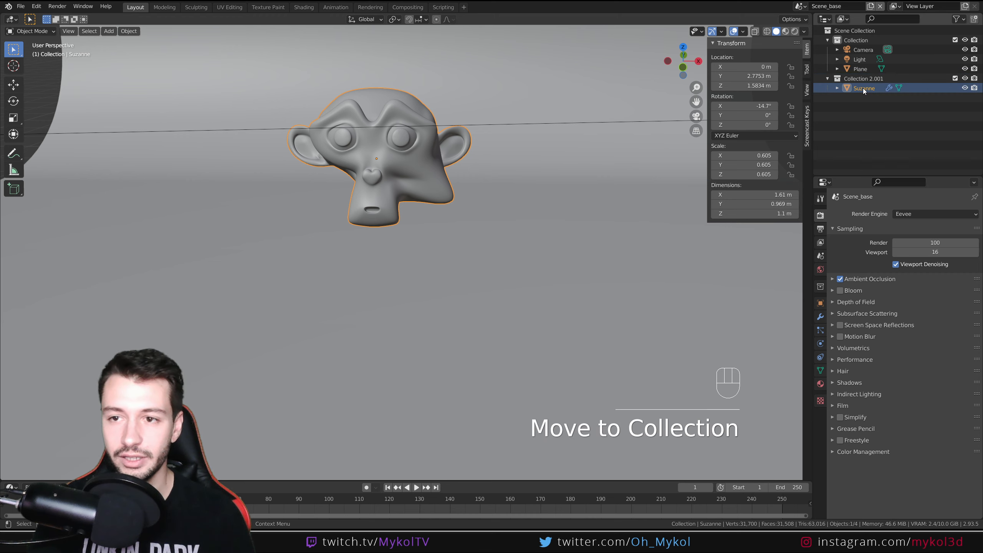
Compare the collections of both scenes and view Scene_base through the camera with rendered shading.
left_click(801, 7)
left_click(811, 28)
left_click(801, 7)
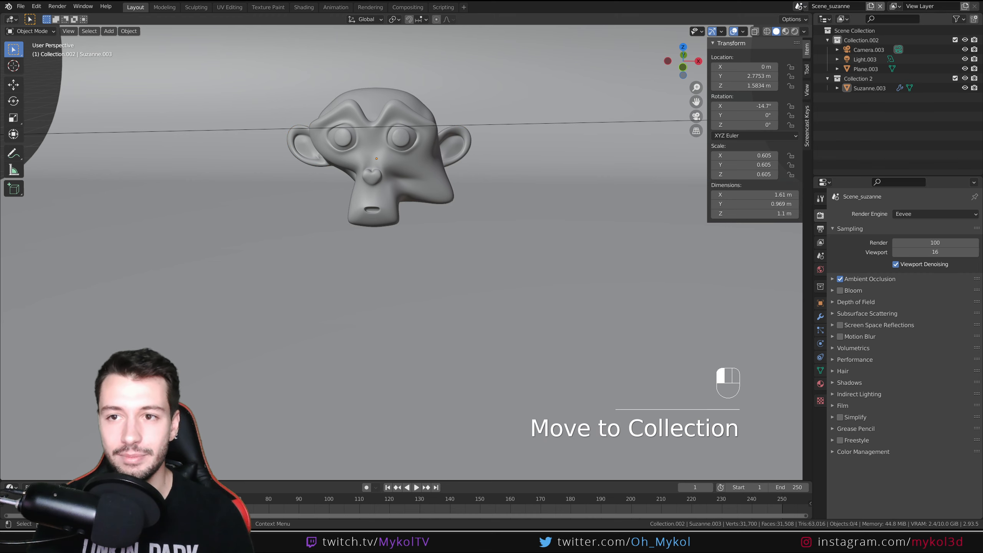
left_click(808, 18)
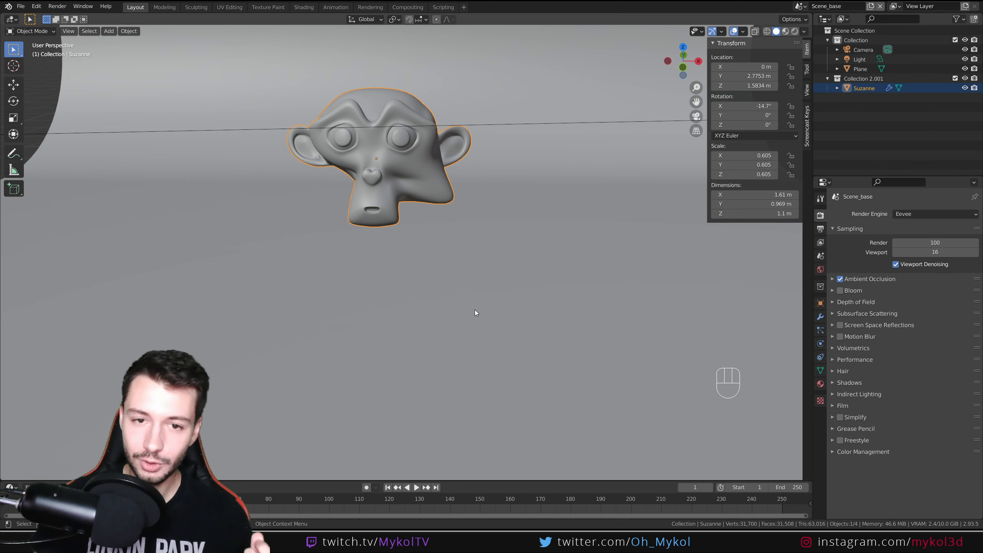
key("KP_0")
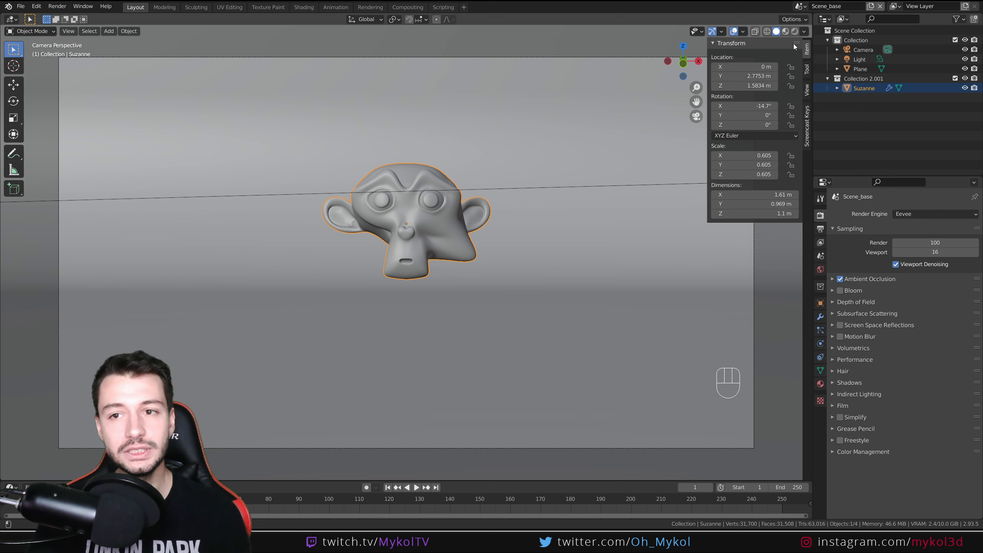
left_click(796, 33)
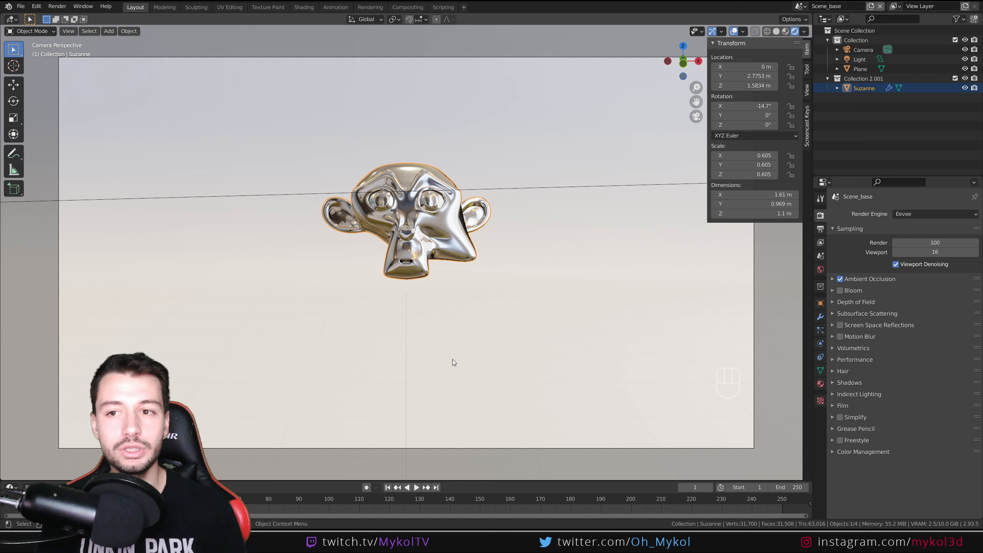
In Scene_suzanne, set the render engine to Cycles with GPU Compute as the device and enable Adaptive Sampling.
left_click(799, 5)
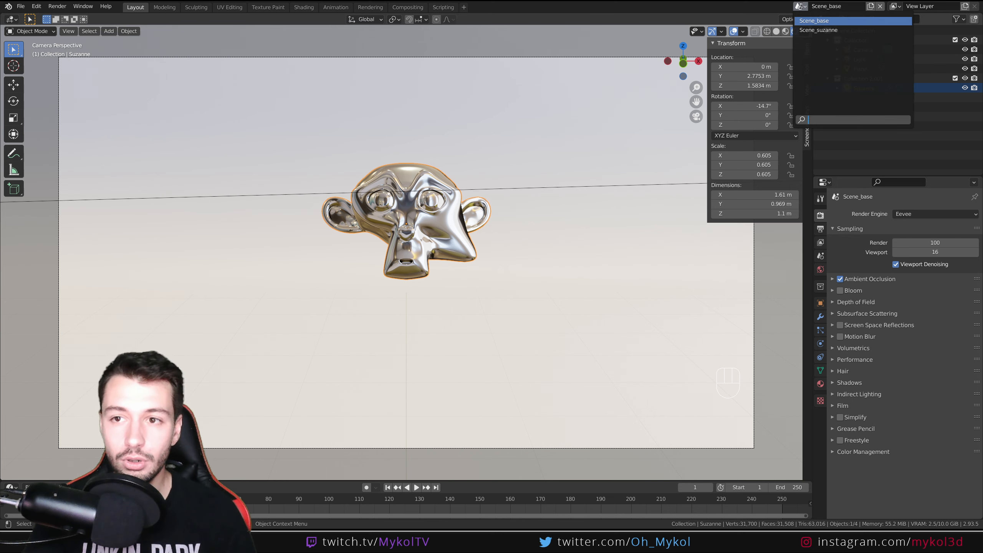
left_click(828, 30)
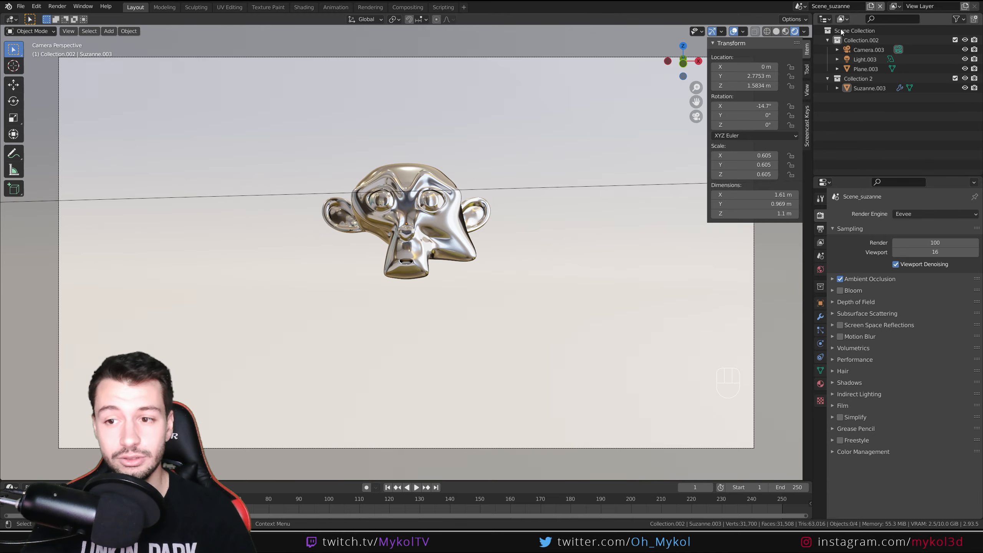
left_click(913, 214)
left_click(907, 248)
left_click(911, 238)
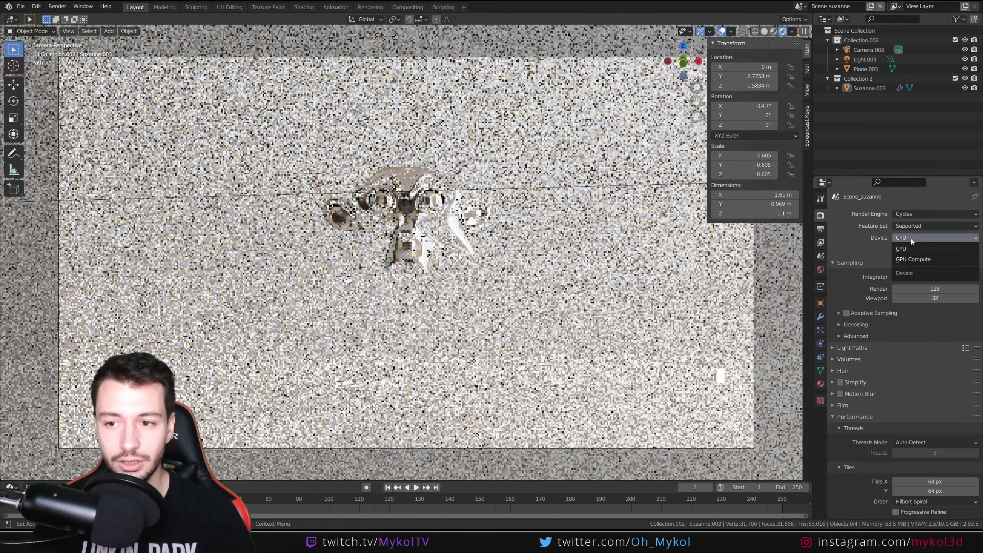
left_click(907, 259)
left_click(846, 291)
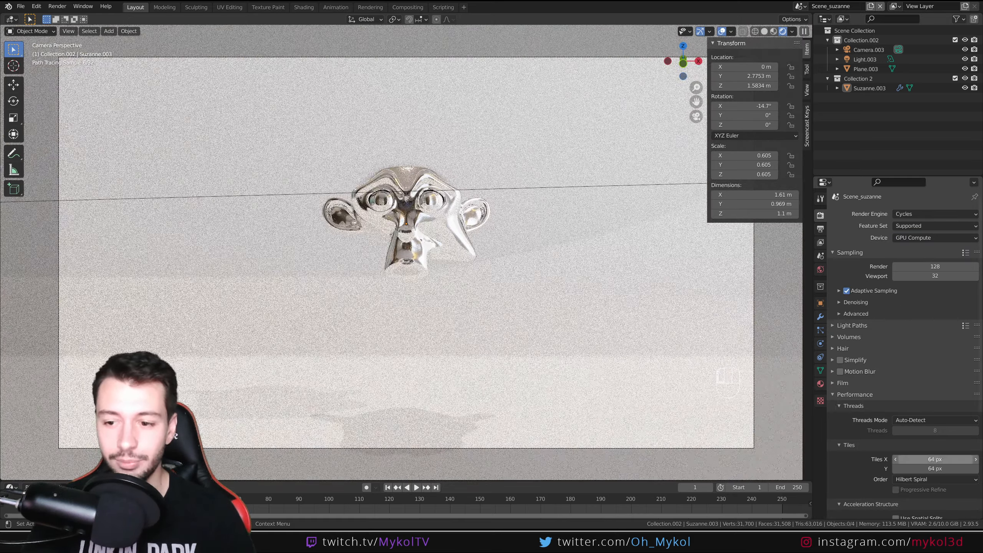
Set the render tile size to 256 px in both X and Y.
left_click(943, 459)
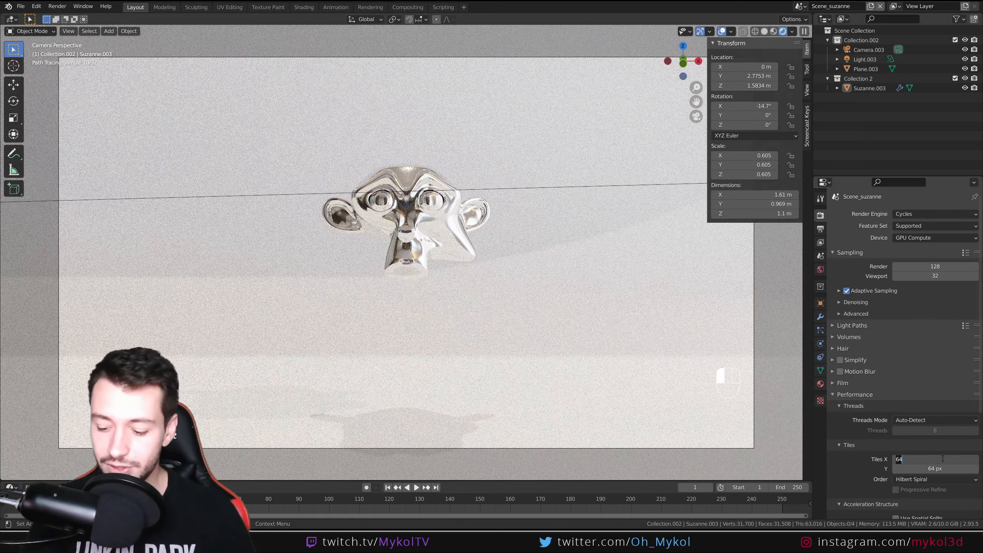
type("256")
key("Tab")
type("2")
key("Return")
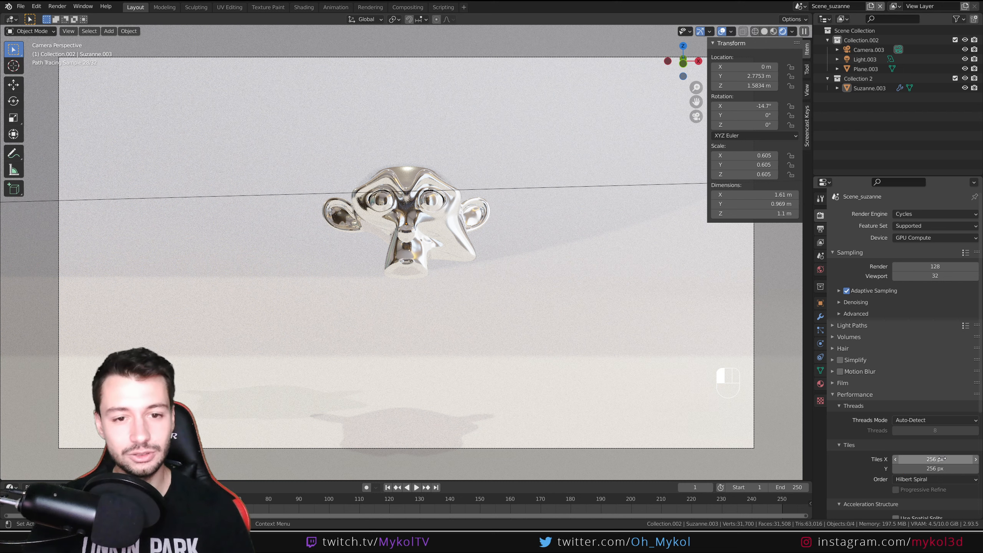
left_click(835, 395)
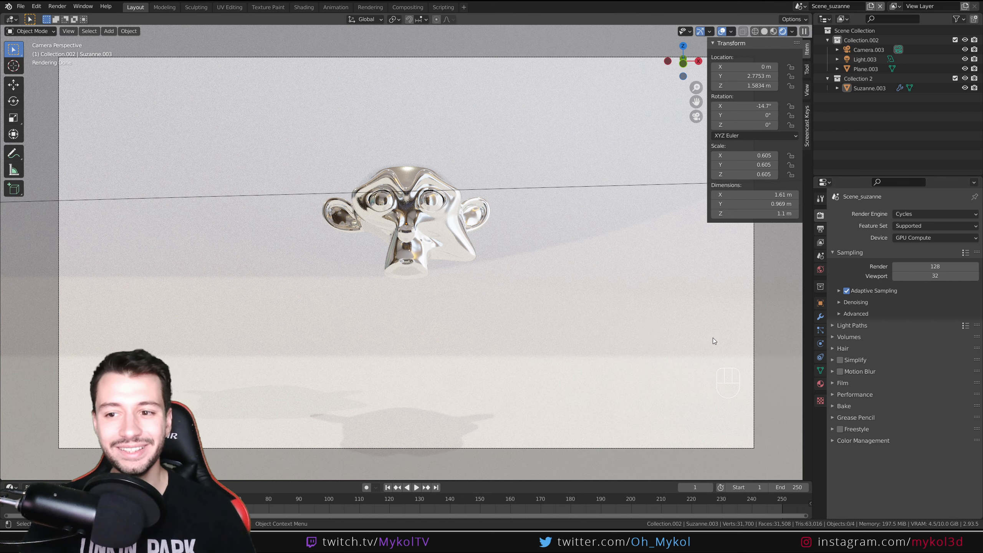
Exclude the camera, light and plane collection from Scene_suzanne's view layer and make the film transparent.
left_click(954, 40)
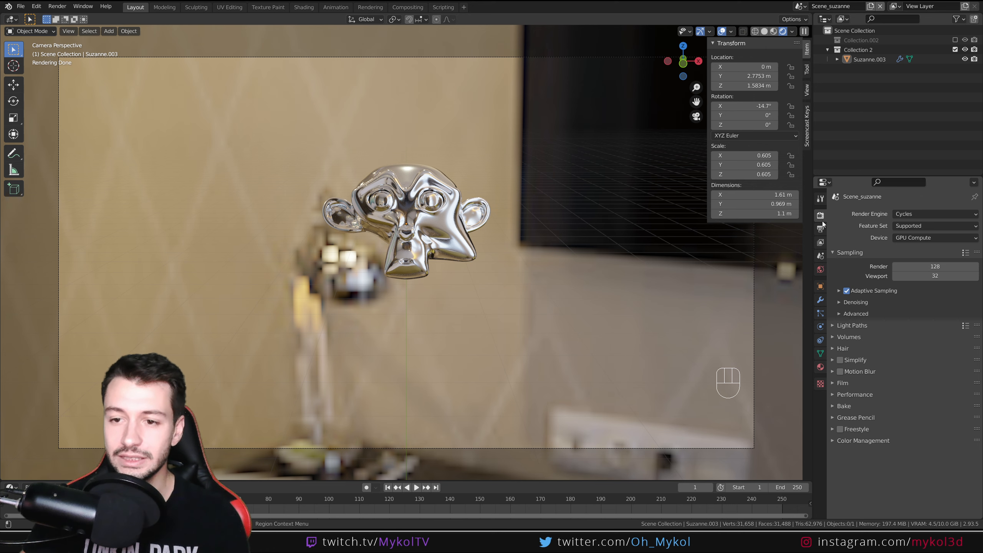
left_click(835, 383)
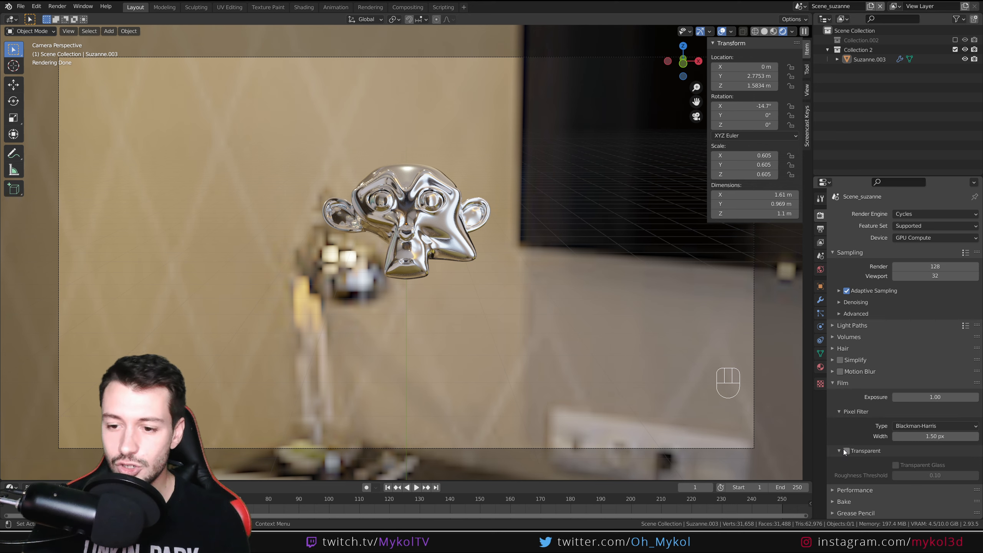
left_click(847, 451)
left_click(833, 383)
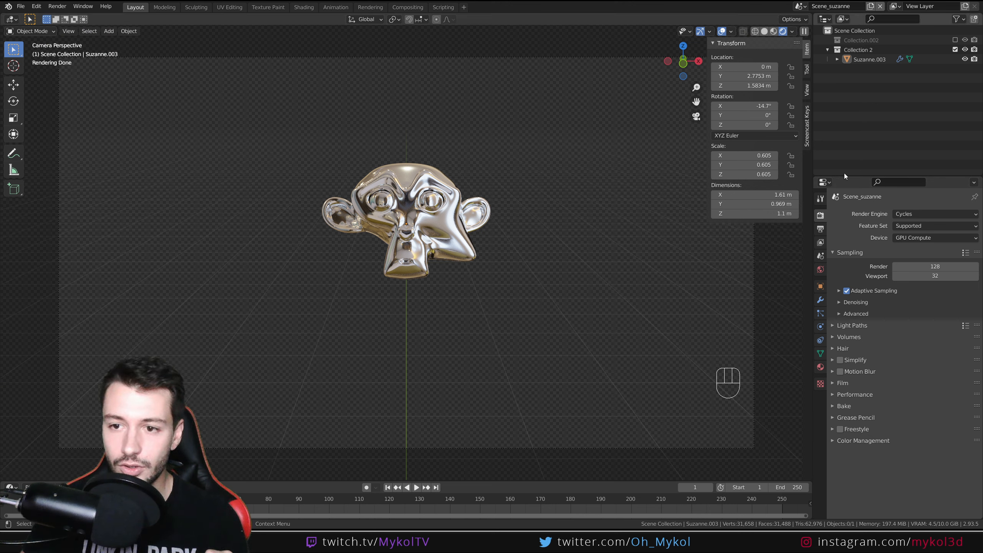
In Scene_base, exclude Suzanne's collection from the view layer and return the viewport to solid shading.
left_click(800, 6)
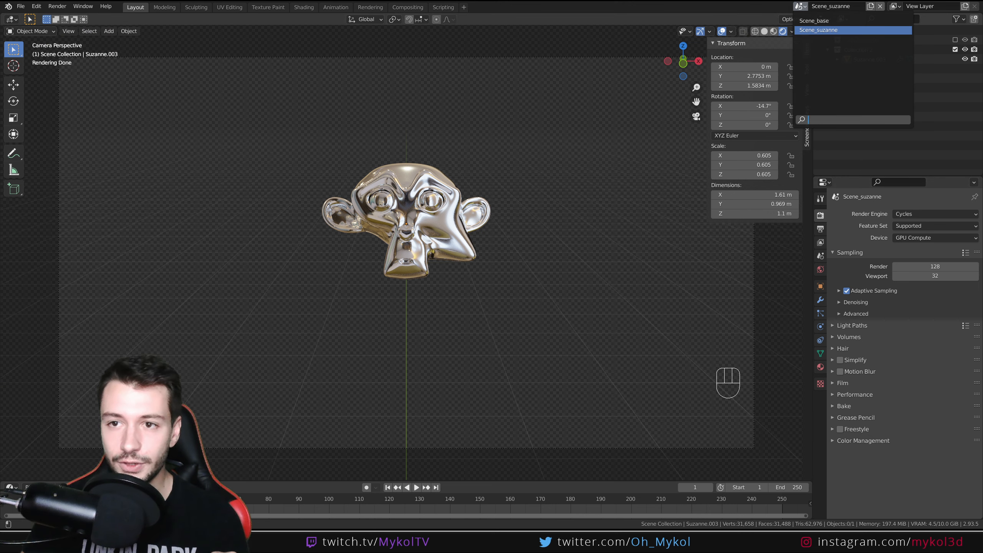
left_click(816, 22)
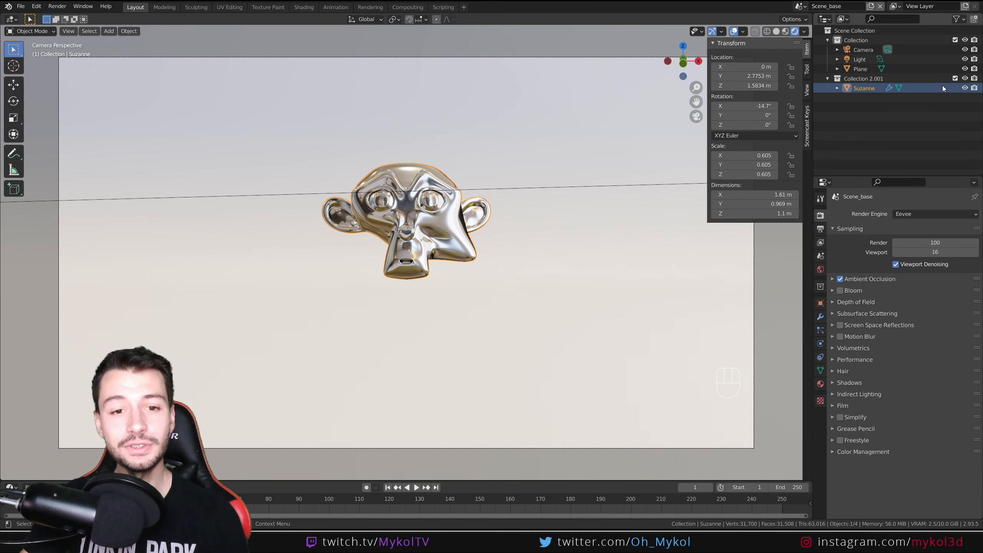
left_click(955, 78)
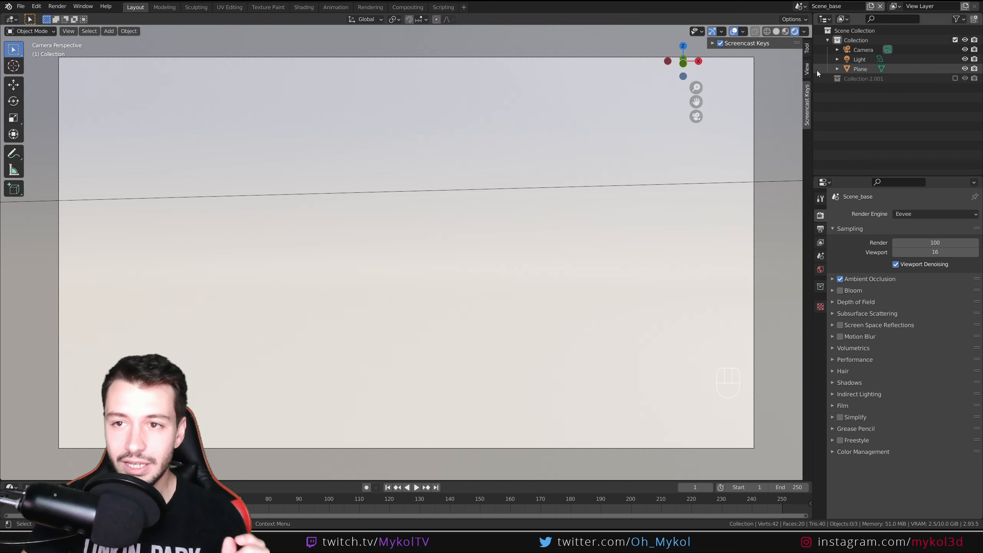
left_click(777, 32)
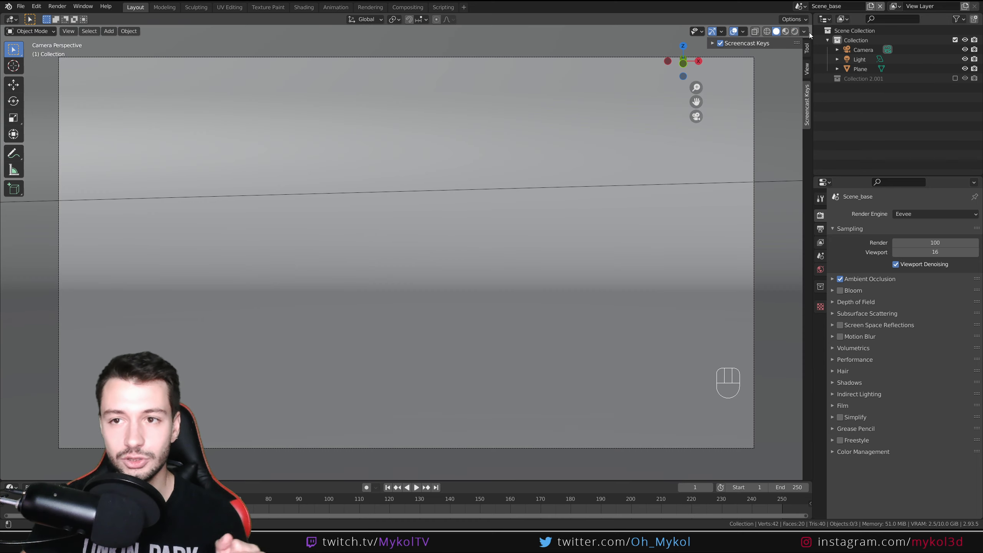
Switch to Scene_suzanne, render its image and close the render window.
left_click(800, 6)
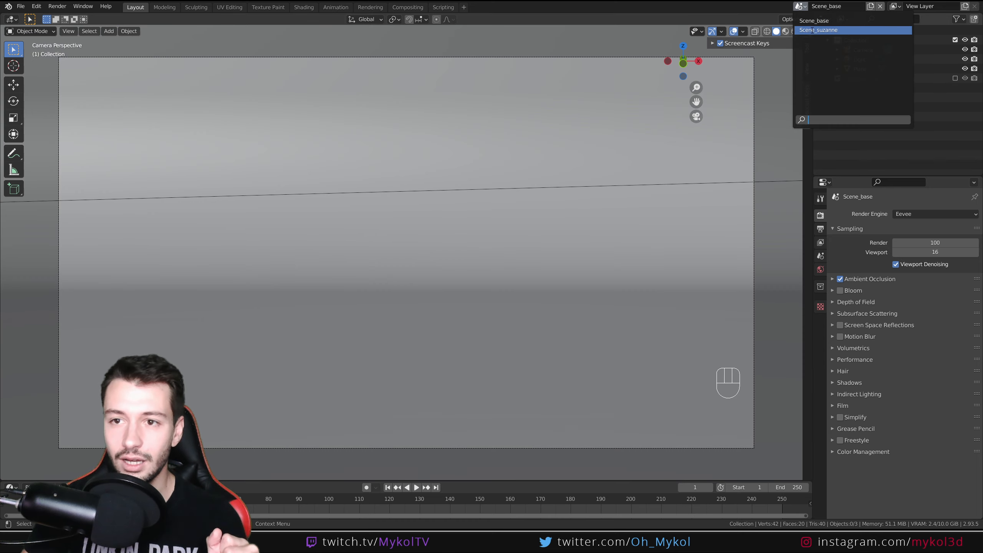
left_click(822, 48)
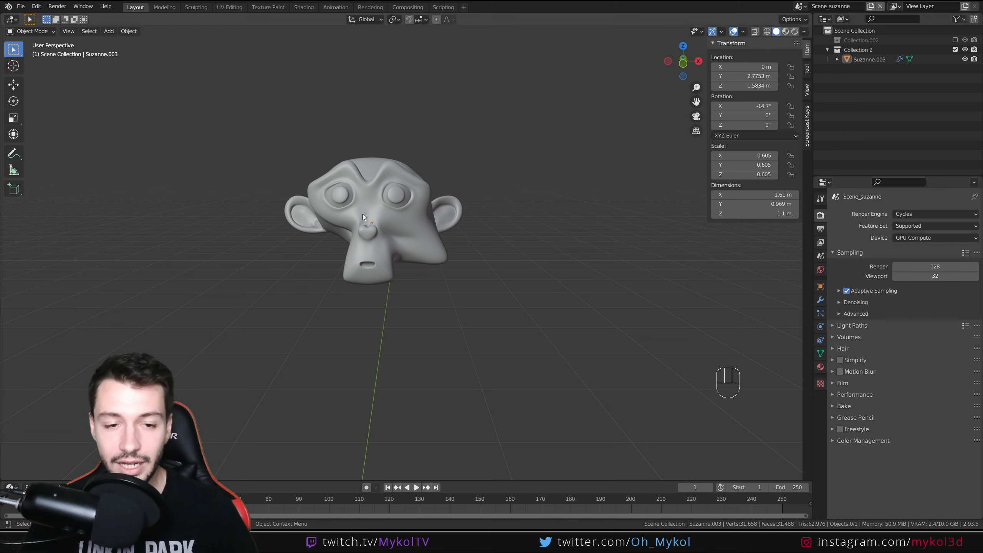
key("F12")
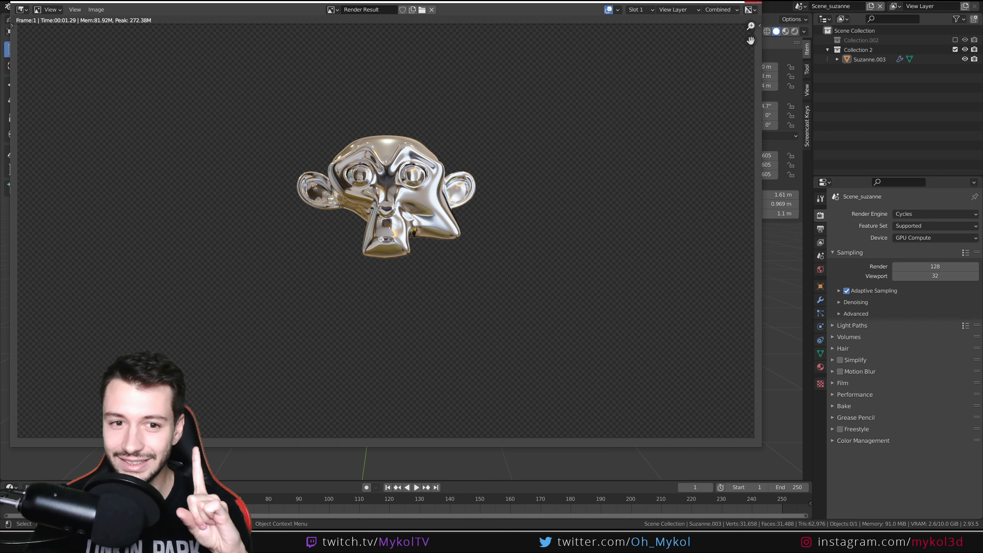
left_click(753, 1)
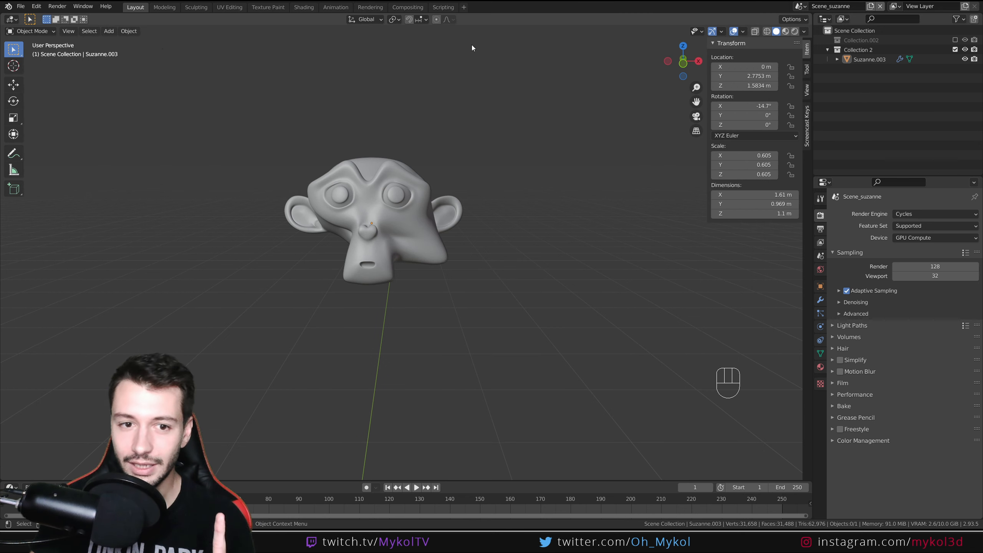
Change the 3D viewport to the Compositor, enable Use Nodes and turn on the backdrop.
left_click(11, 19)
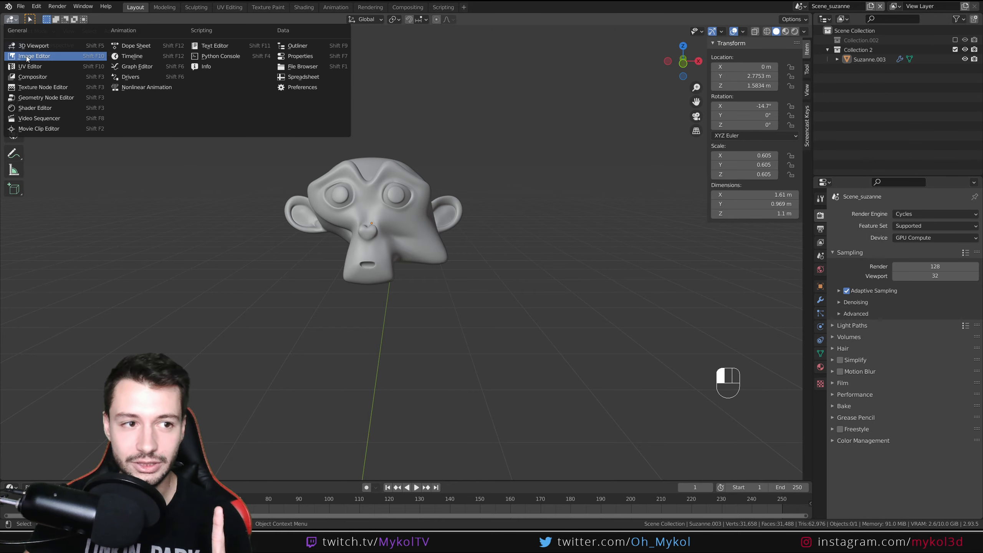
left_click(33, 76)
left_click(107, 19)
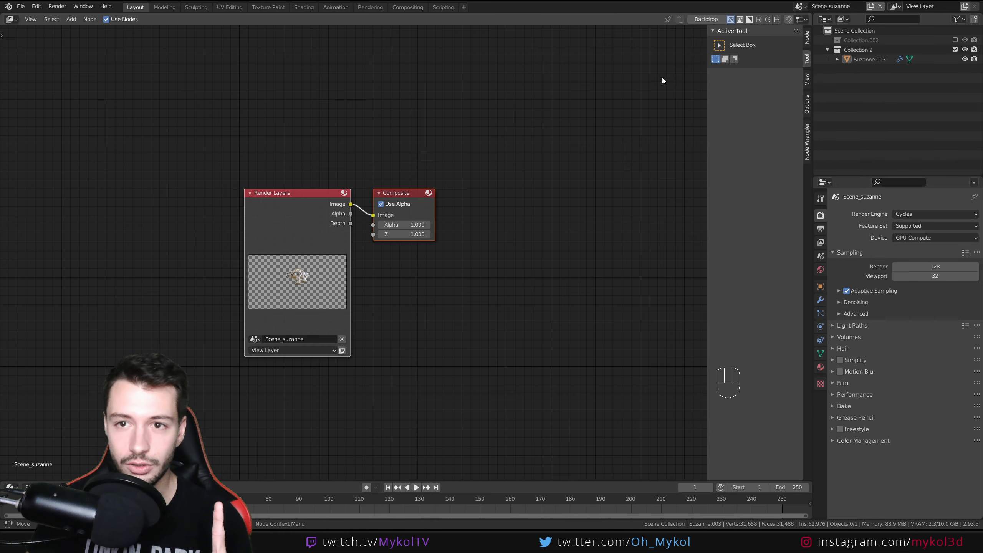
left_click(707, 19)
left_click(441, 151)
Move the Render Layers node up and away from the Composite node and set its scene to Scene_base.
left_click_drag(247, 357, 126, 346)
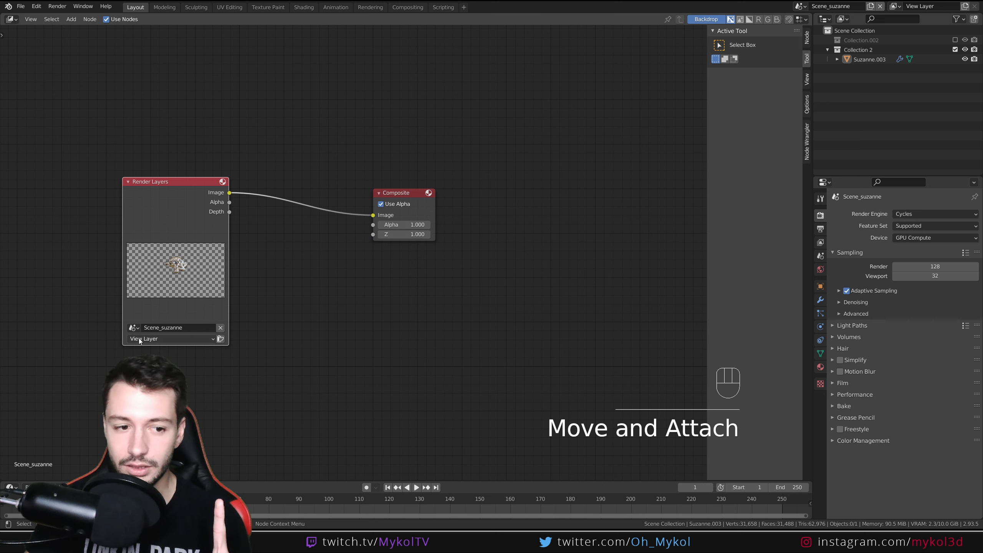
left_click_drag(200, 180, 209, 112)
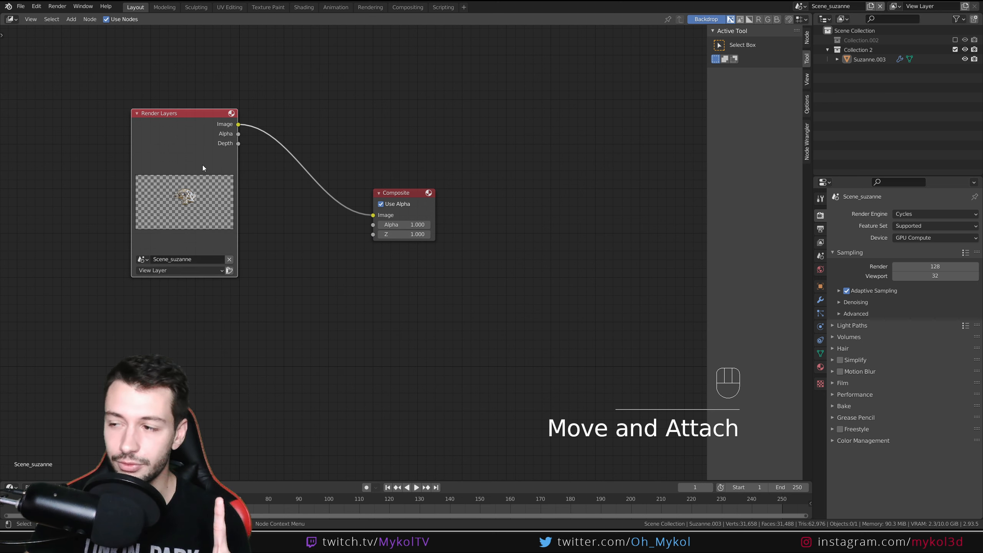
left_click(144, 260)
left_click(147, 273)
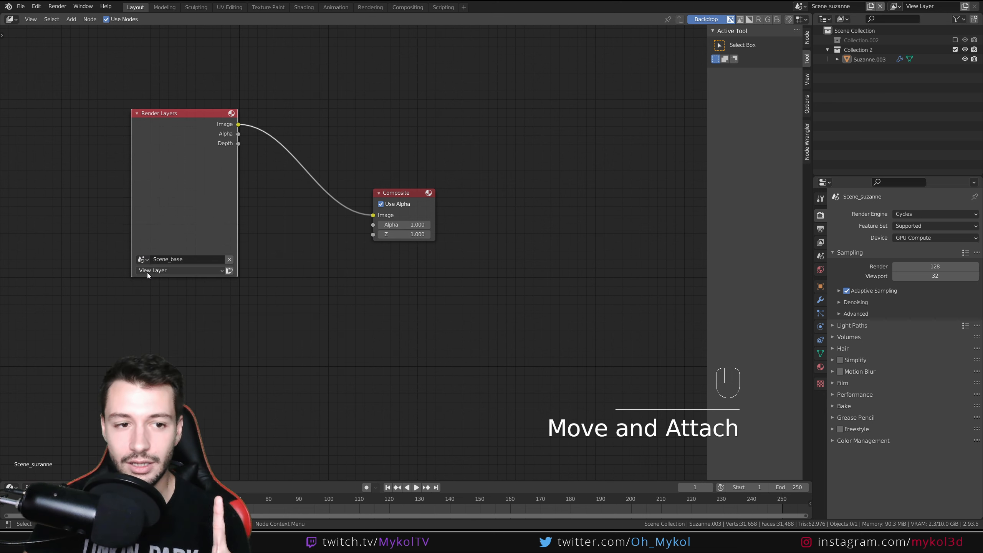
left_click(142, 260)
left_click(142, 261)
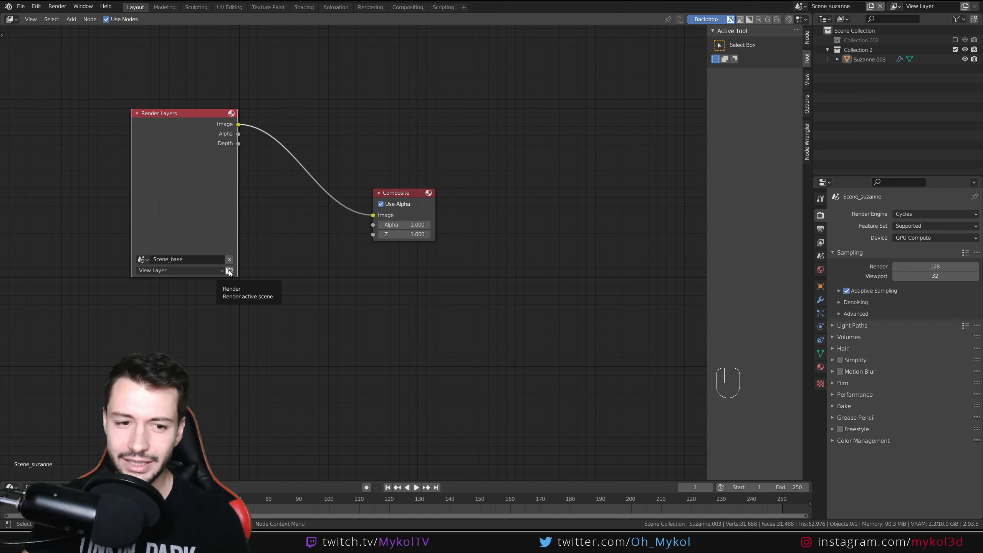
Check Scene_base's compositor, return to Scene_suzanne and render Scene_base from the Render Layers node.
left_click(800, 6)
left_click(825, 17)
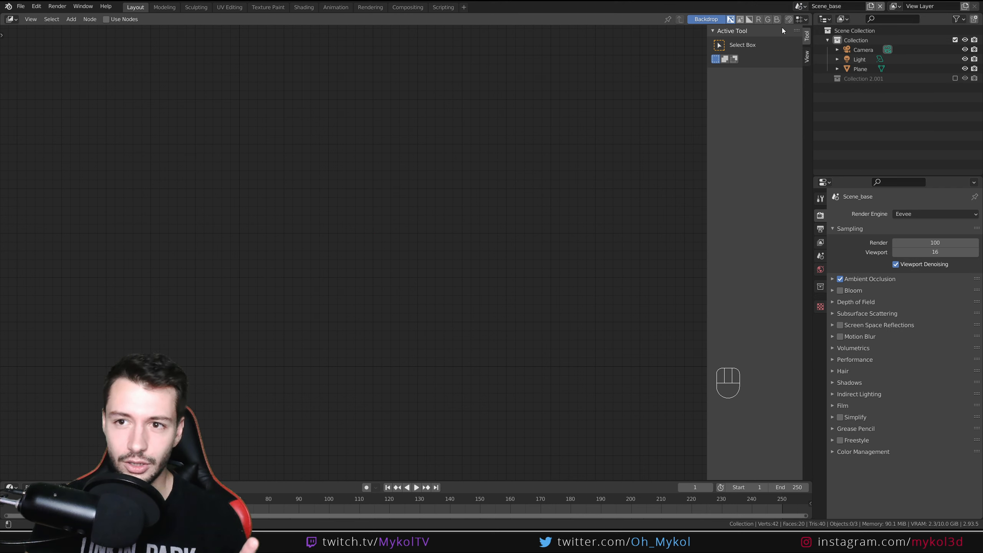
left_click(800, 6)
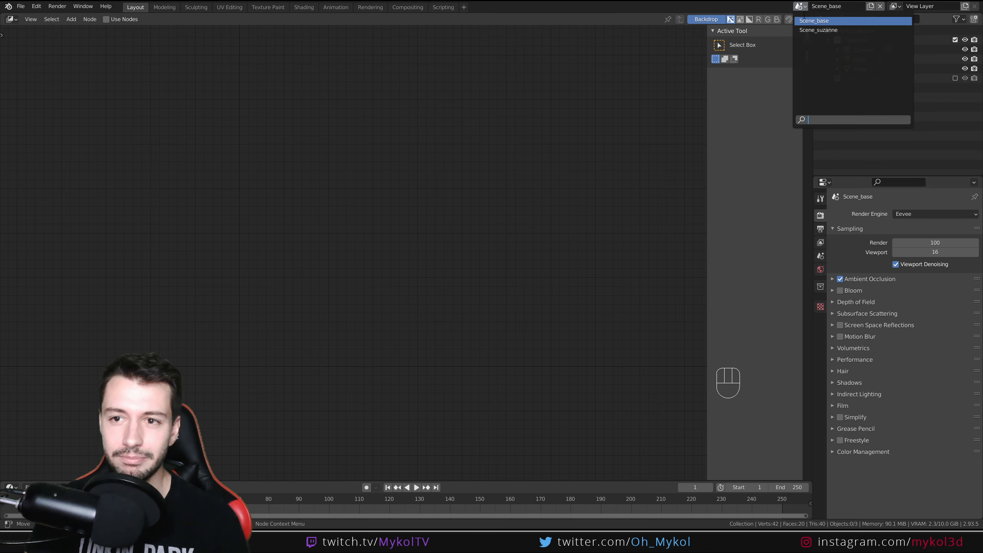
left_click(828, 28)
left_click(229, 271)
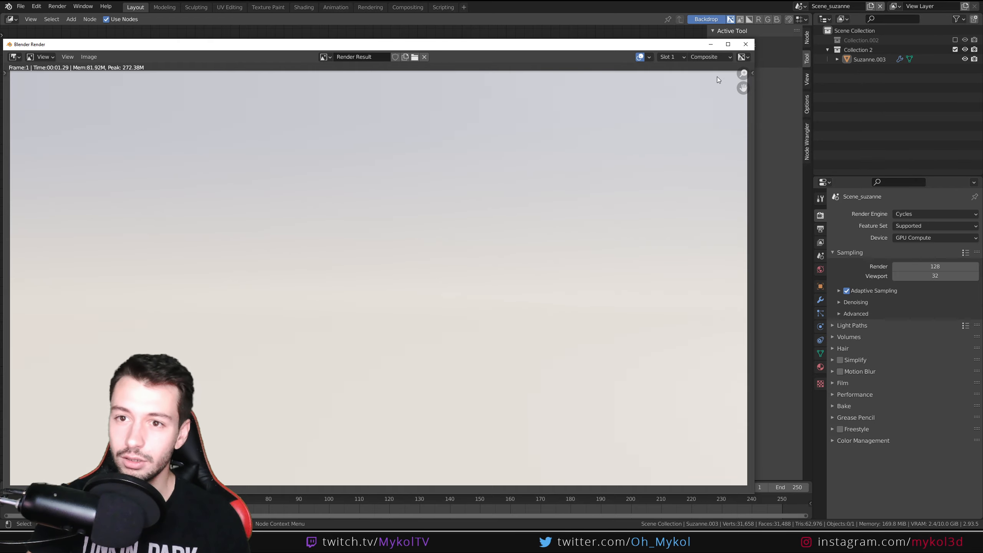
left_click(746, 44)
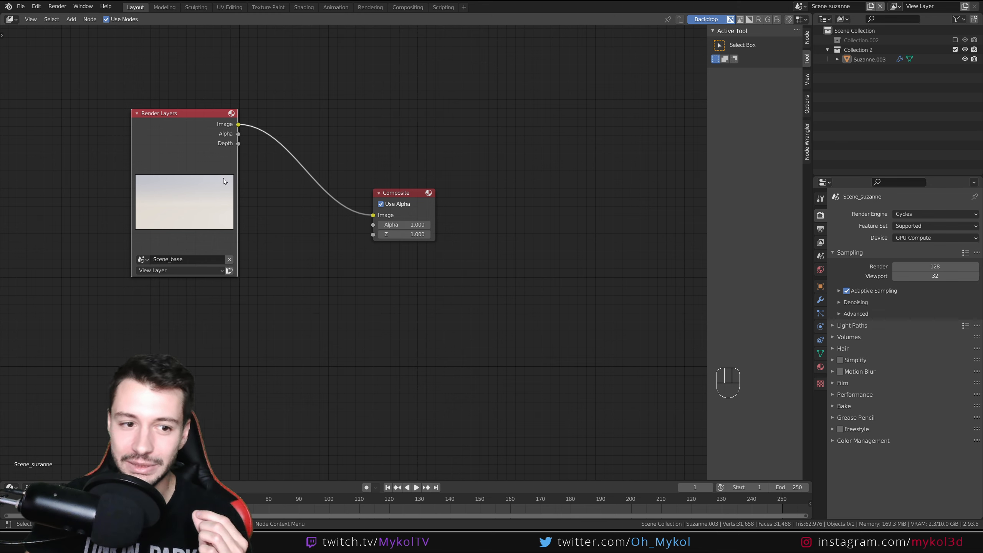
Set the Render Layers node's scene back to Scene_suzanne and move the node further from the Composite node.
left_click(143, 260)
left_click(223, 282)
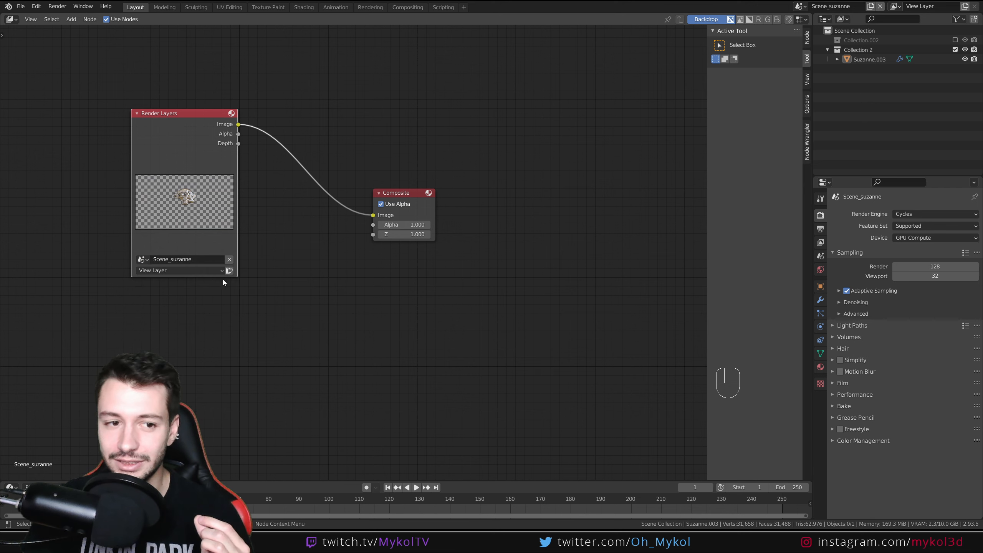
left_click_drag(204, 162, 120, 196)
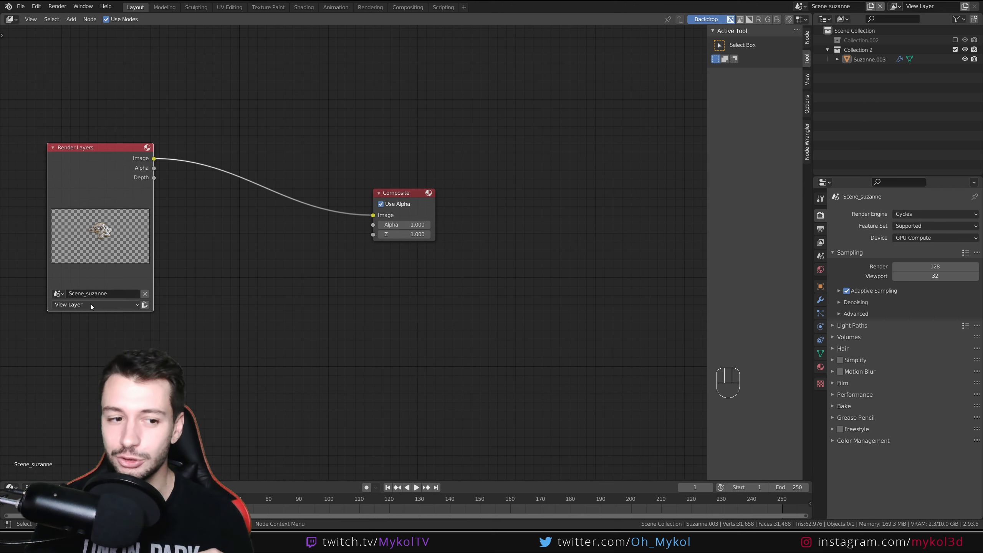
left_click(63, 306)
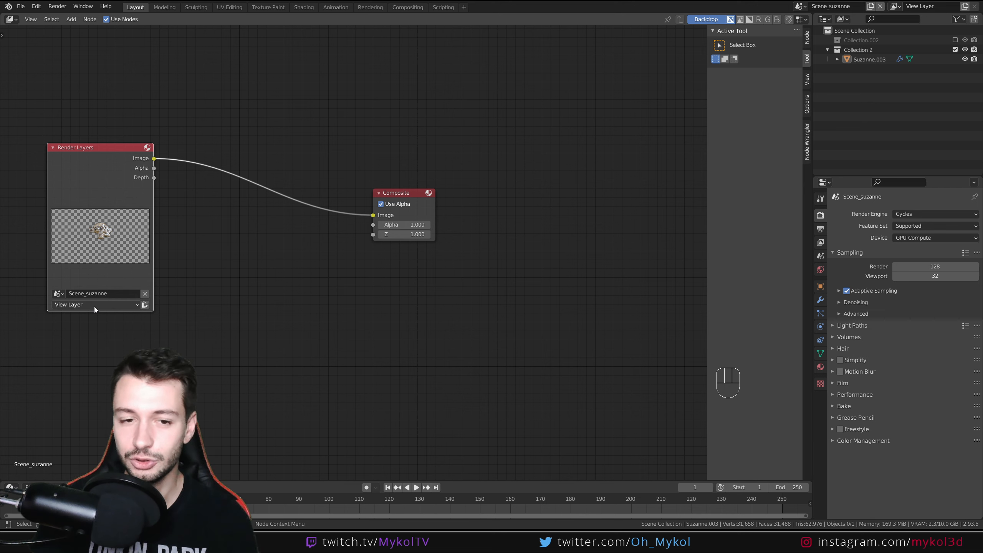
Switch to Scene_base and enable Use Nodes in its compositor.
left_click(800, 7)
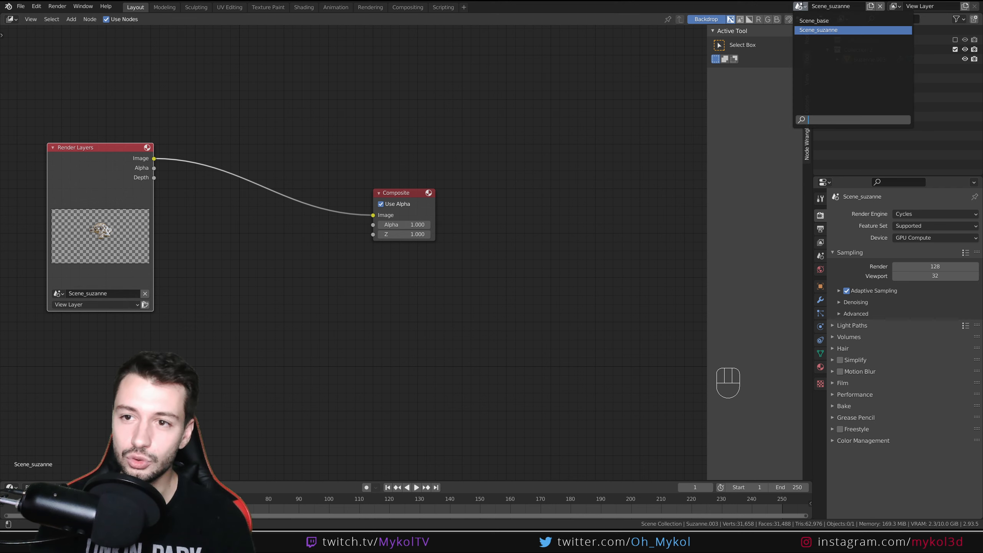
left_click(813, 20)
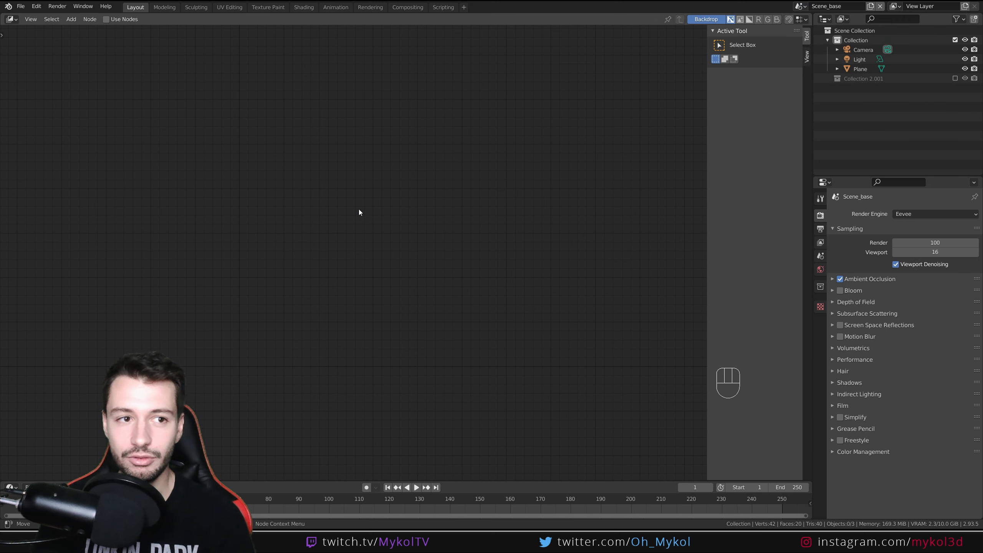
left_click(106, 19)
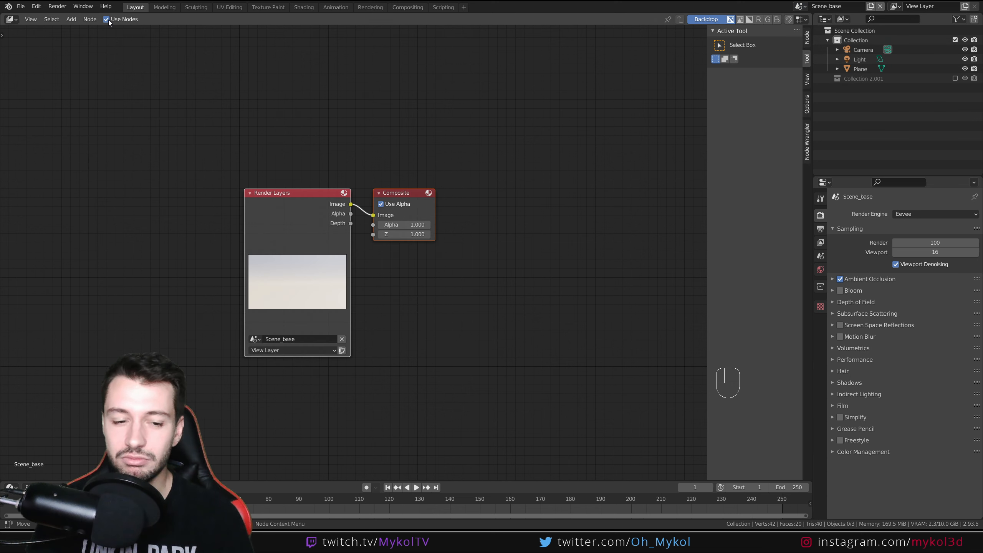
Compare the compositor node trees of Scene_suzanne and Scene_base, ending in Scene_suzanne.
left_click(800, 6)
left_click(807, 35)
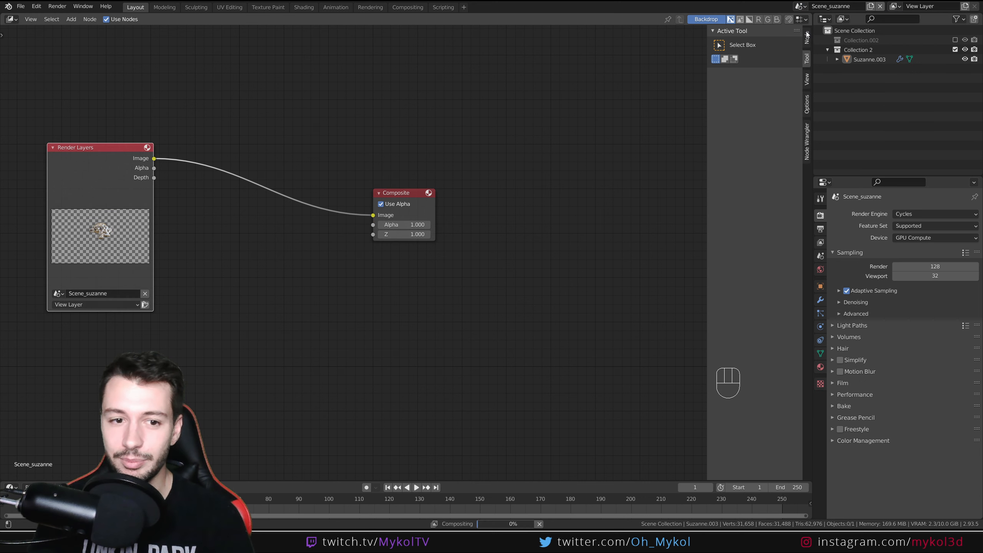
left_click(799, 6)
left_click(807, 24)
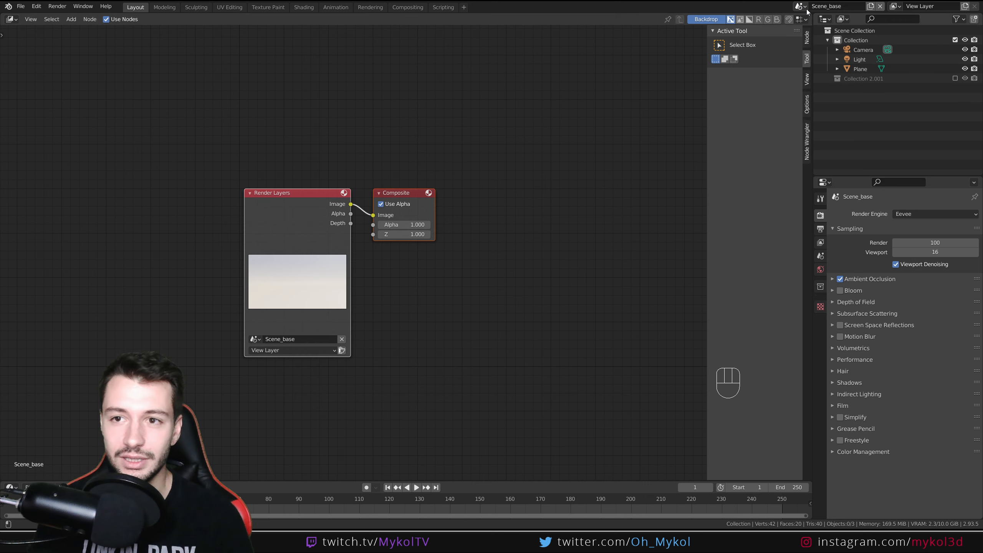
left_click(799, 6)
left_click(807, 34)
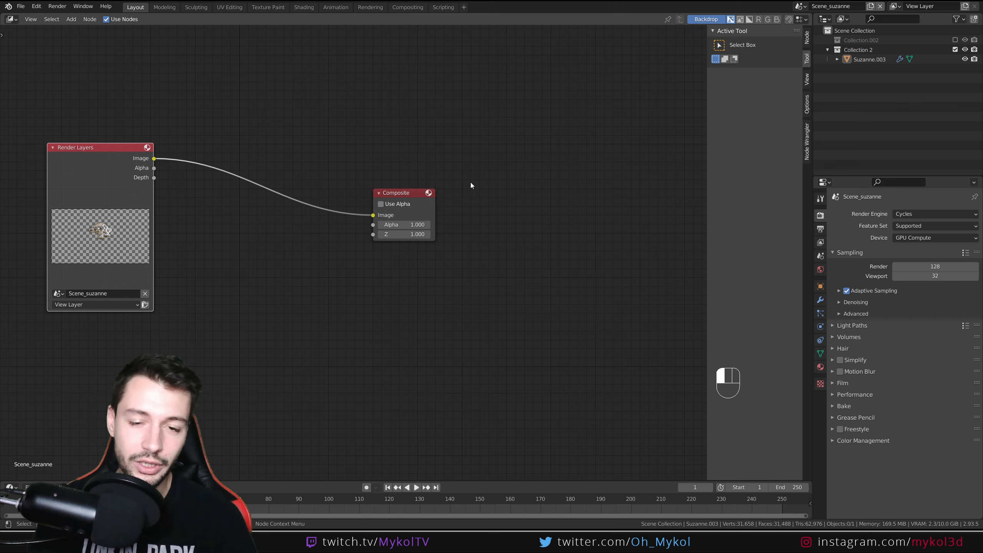
Spread out the Render Layers and Composite nodes to leave room between and below them.
left_click_drag(394, 192, 536, 136)
left_click_drag(97, 155, 104, 160)
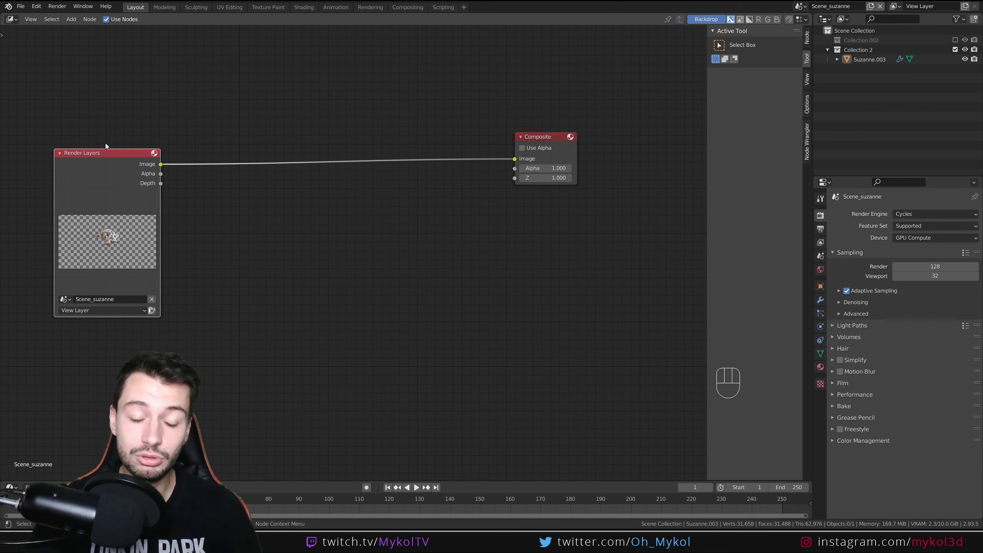
left_click(107, 154)
left_click_drag(107, 154, 116, 71)
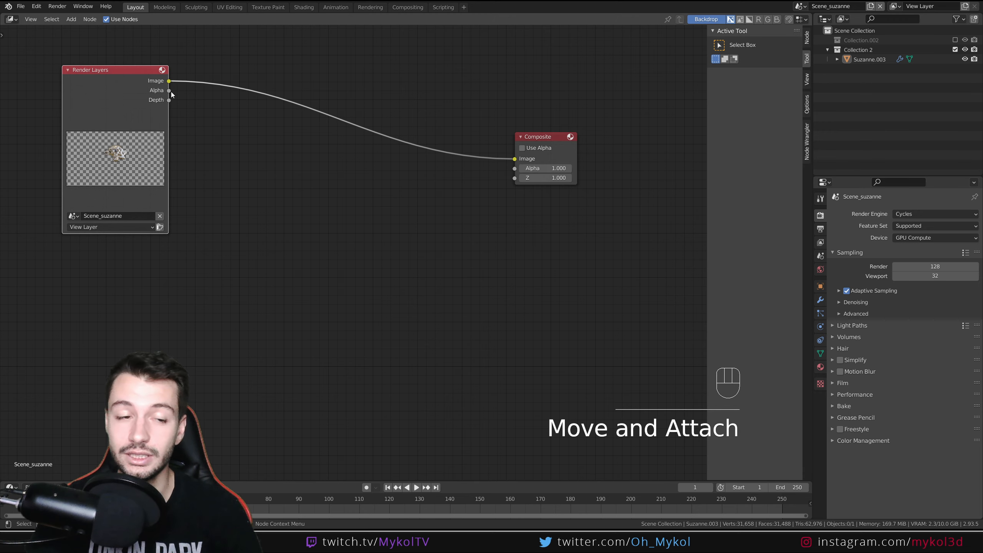
left_click_drag(540, 138, 564, 191)
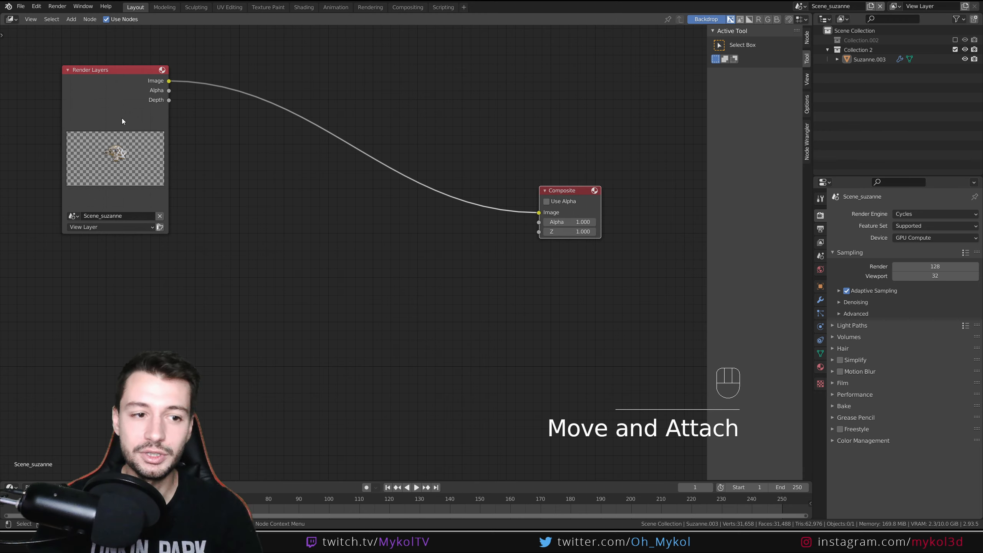
left_click_drag(122, 119, 133, 126)
Duplicate the Render Layers node directly below the original and set the copy's scene to Scene_base.
key("shift+d")
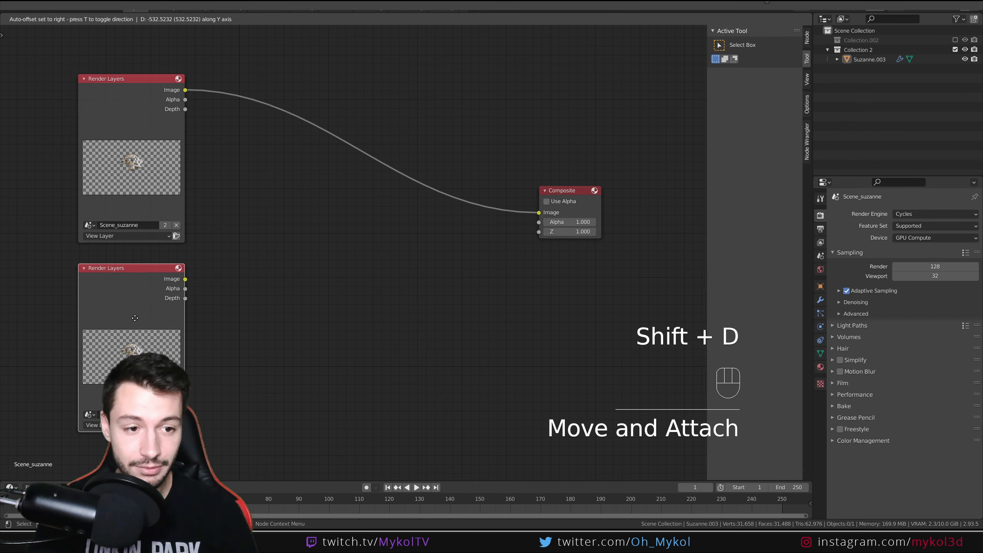
left_click(135, 319)
left_click(90, 415)
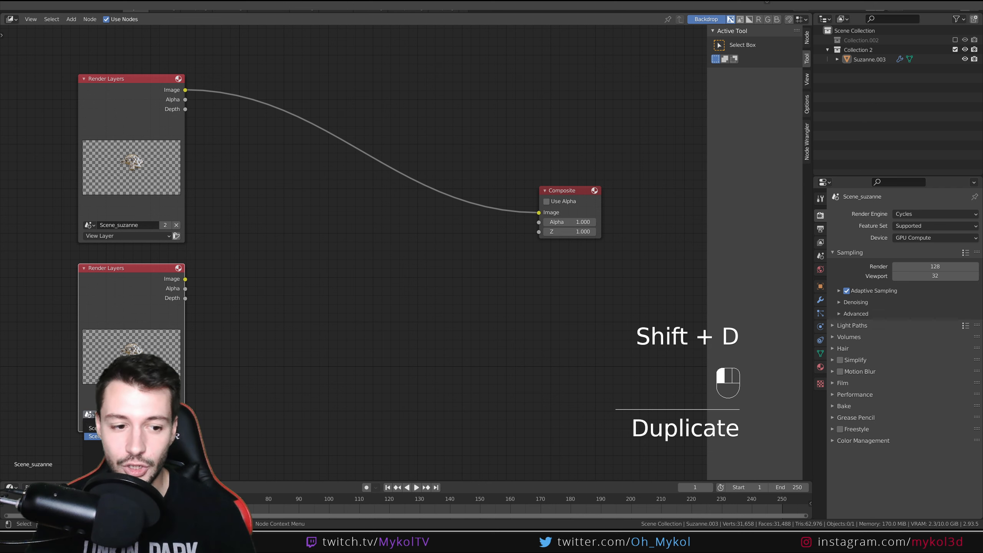
left_click(95, 436)
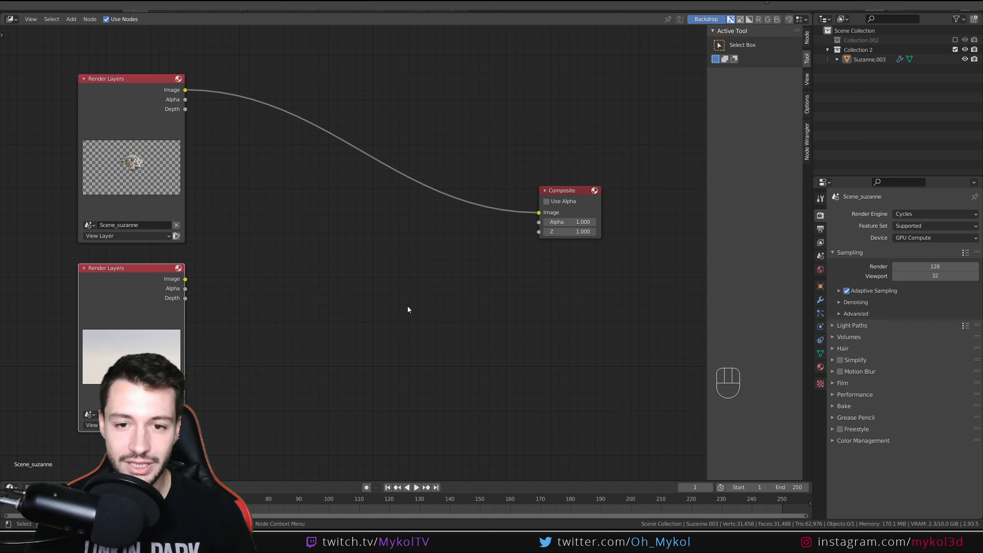
Add a Viewer node below the Composite node and link Scene_suzanne's Image output to it.
key("shift+a")
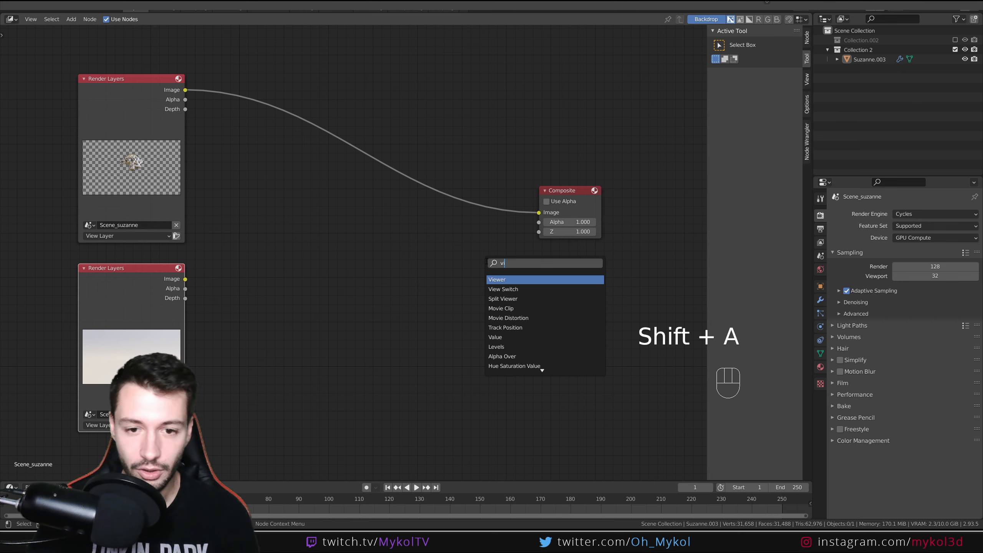
key("Return")
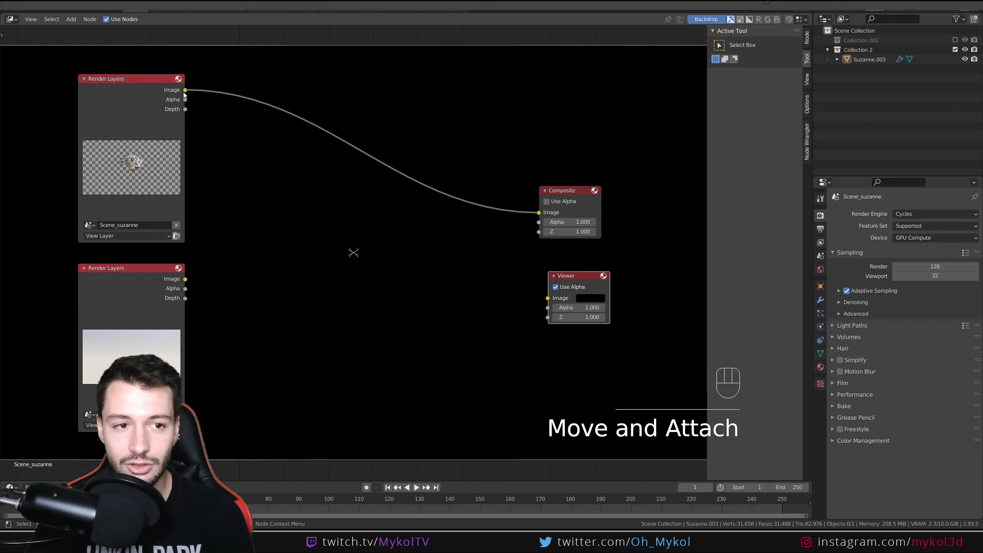
left_click(526, 287)
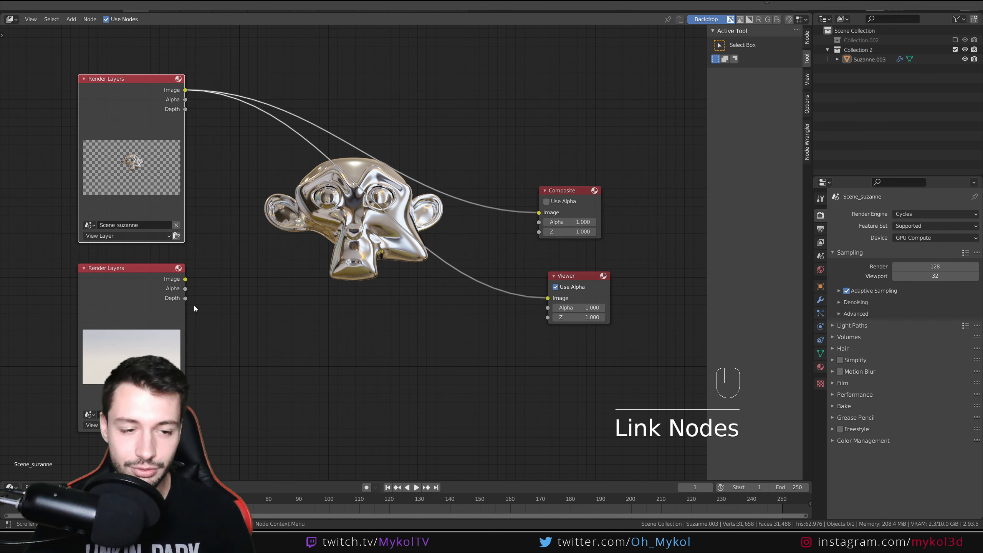
key("shift+a")
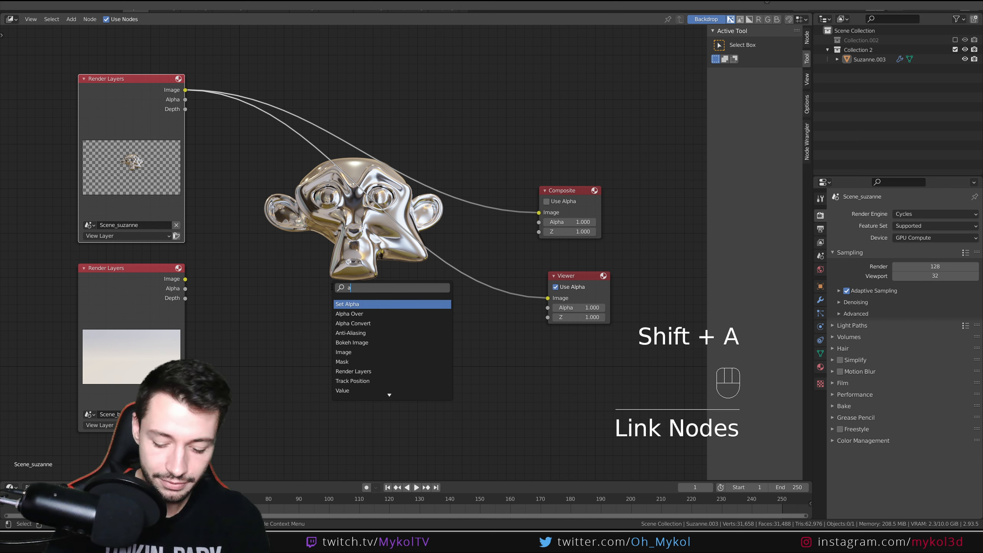
type("alpha")
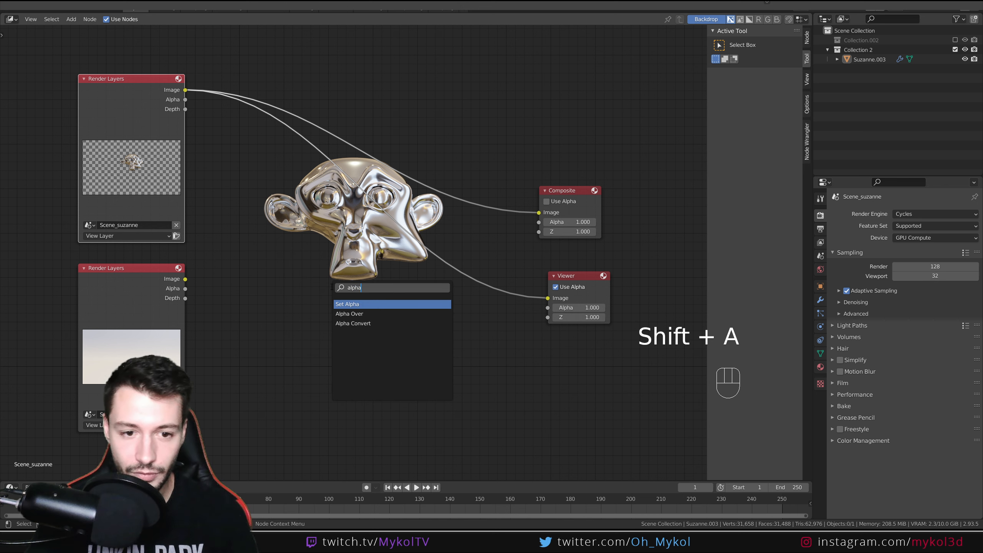
left_click(353, 323)
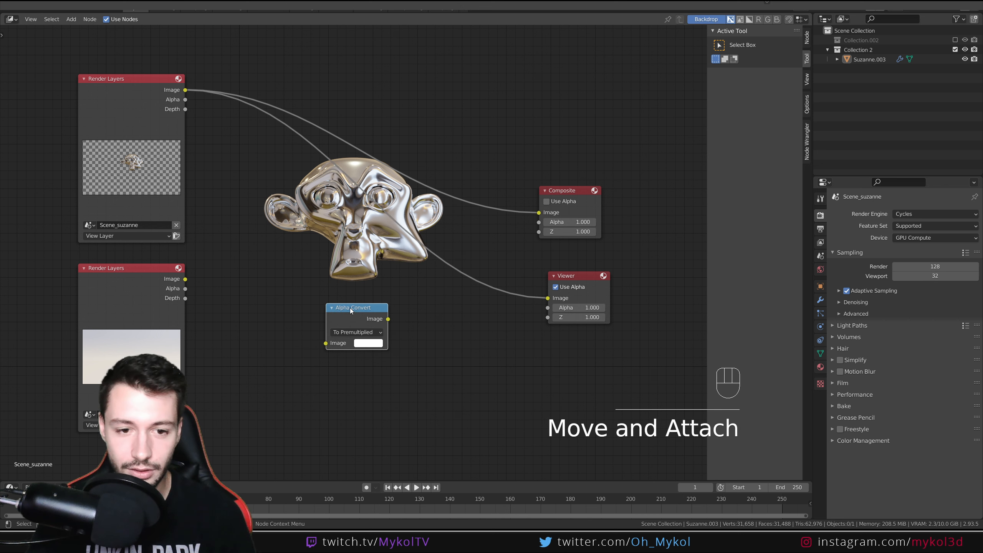
left_click(354, 310)
key("Delete")
Insert an Alpha Over node on the Viewer's link and connect Scene_base's Image output to its second Image input.
key("shift+a")
left_click(353, 310)
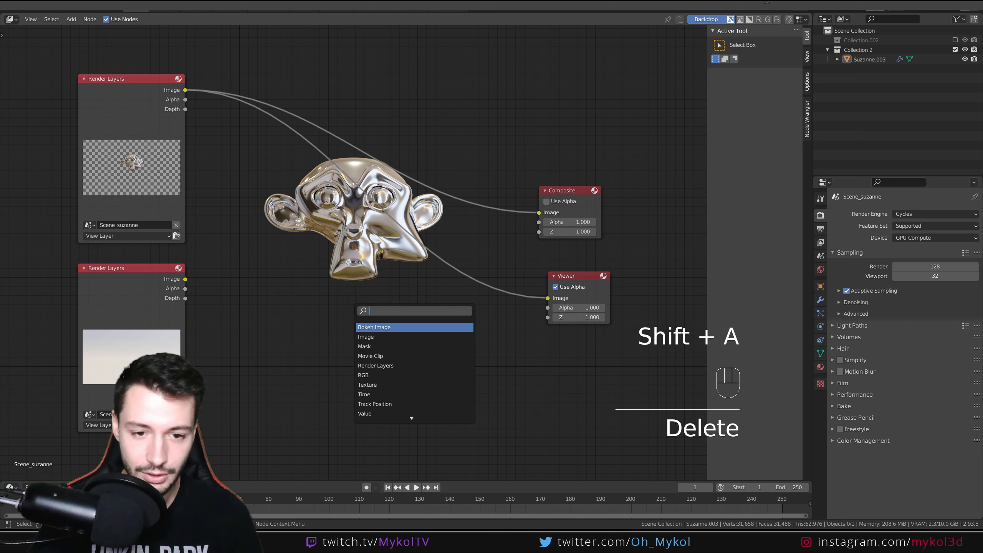
type("alpha")
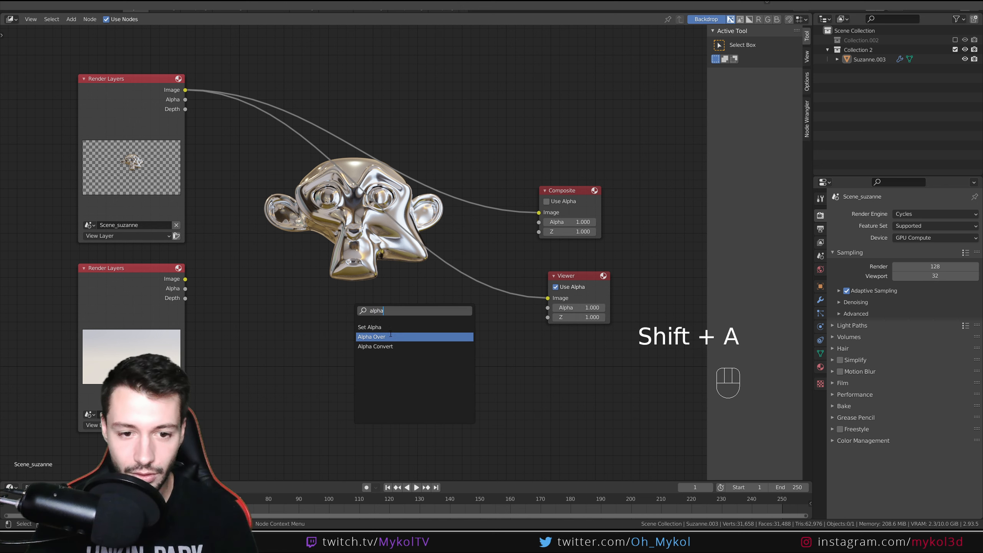
left_click(370, 336)
left_click(437, 278)
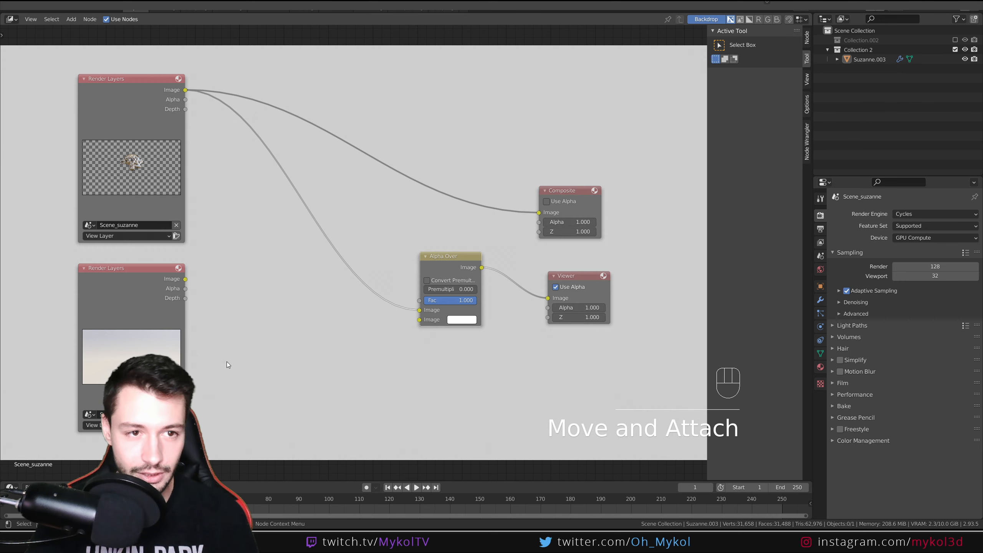
left_click_drag(186, 279, 420, 319)
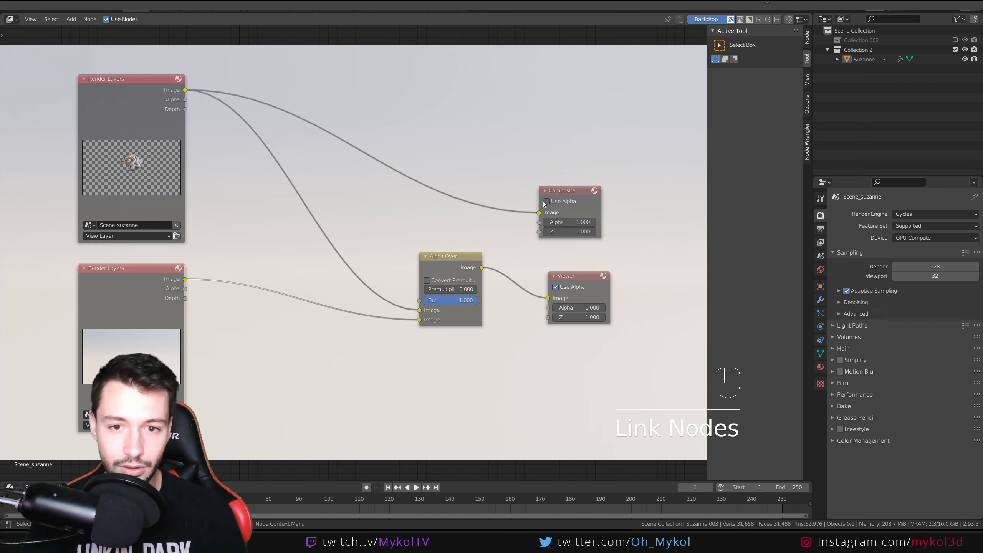
Unlink the Composite node's Image input and swap the Alpha Over's two Image inputs so Suzanne lies over the background.
left_click_drag(539, 212, 417, 148)
left_click_drag(129, 287, 121, 286)
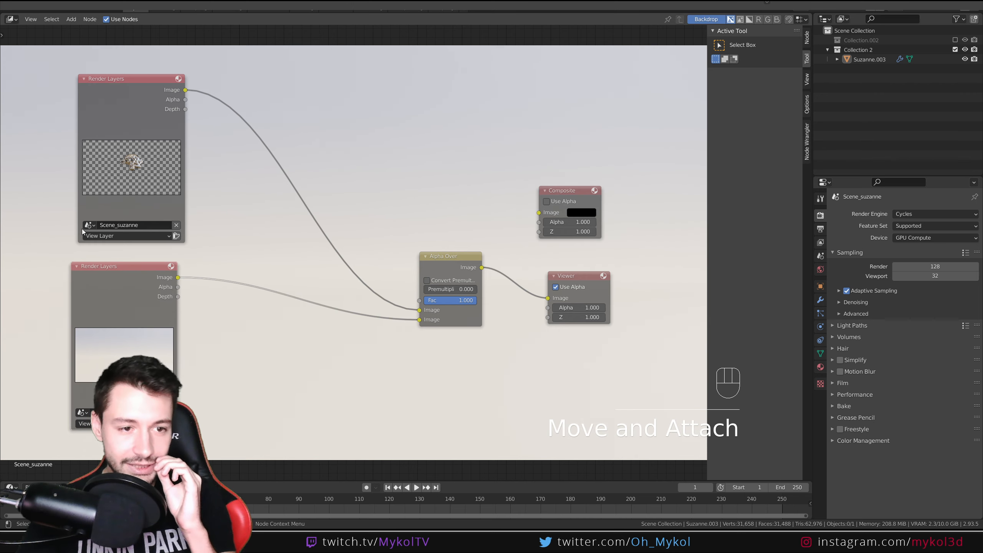
left_click(83, 413)
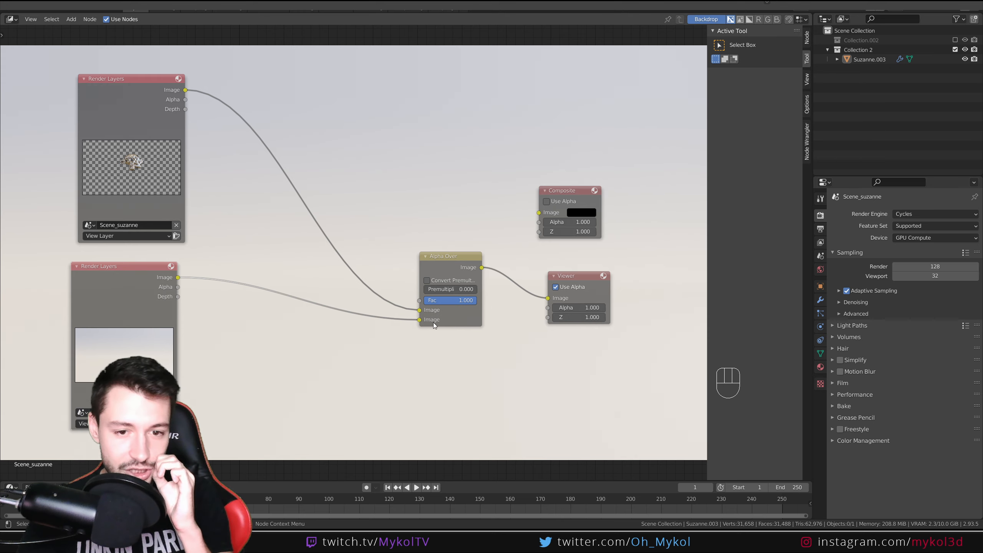
left_click_drag(420, 320, 420, 310)
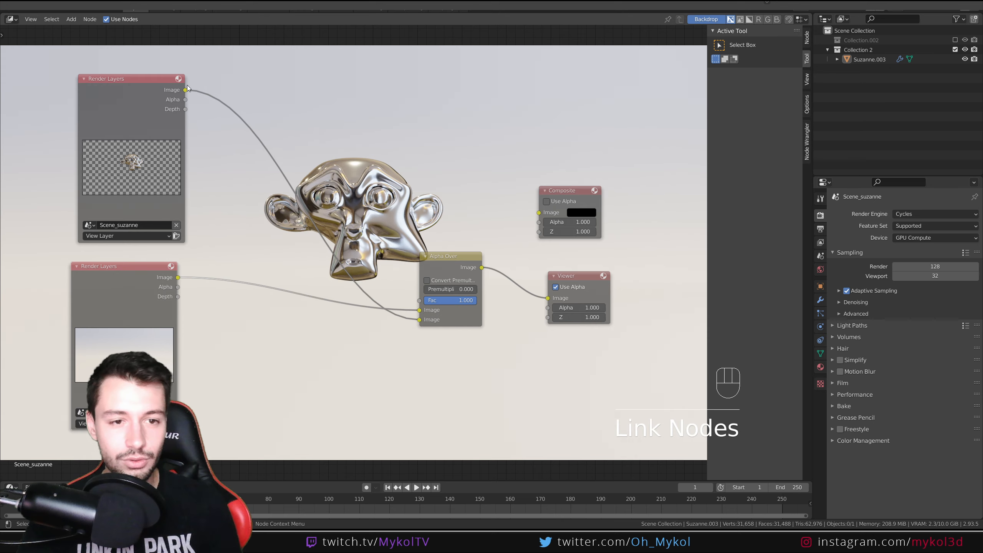
Rearrange the nodes with Scene_base's Render Layers above Scene_suzanne's and the Alpha Over node lower, clear of Suzanne in the backdrop.
left_click_drag(148, 83, 278, 371)
left_click_drag(116, 266, 70, 100)
left_click_drag(251, 368, 142, 327)
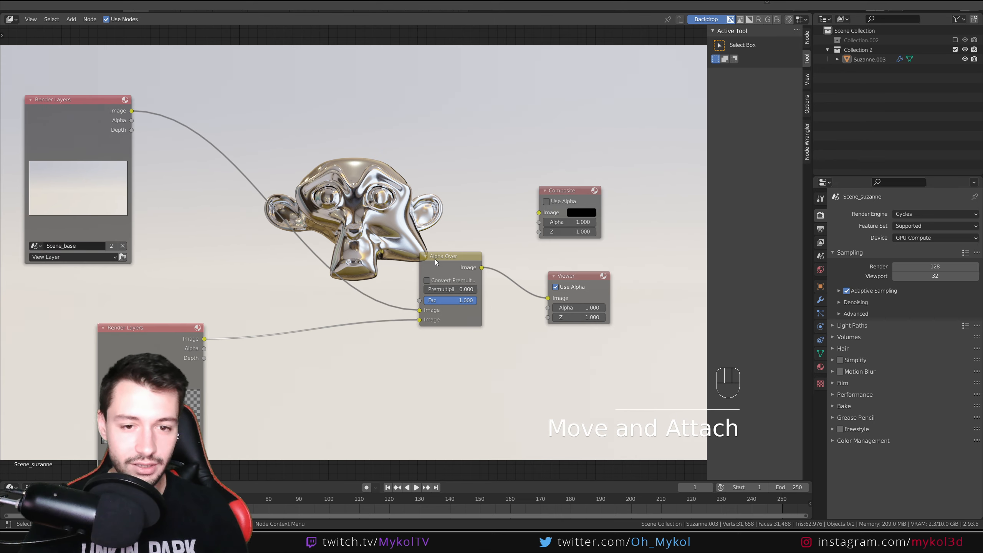
left_click_drag(440, 257, 436, 323)
left_click_drag(150, 350, 74, 321)
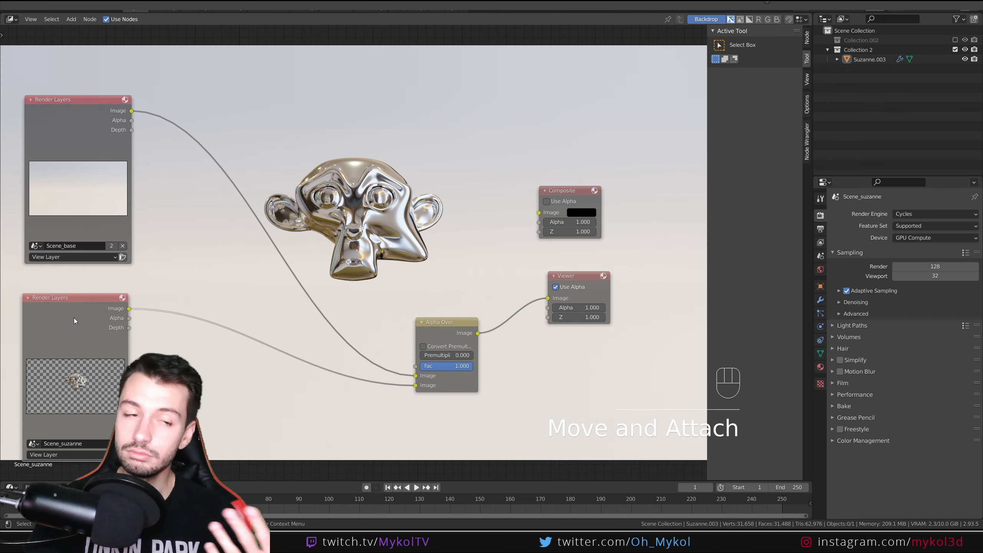
left_click_drag(53, 121, 53, 90)
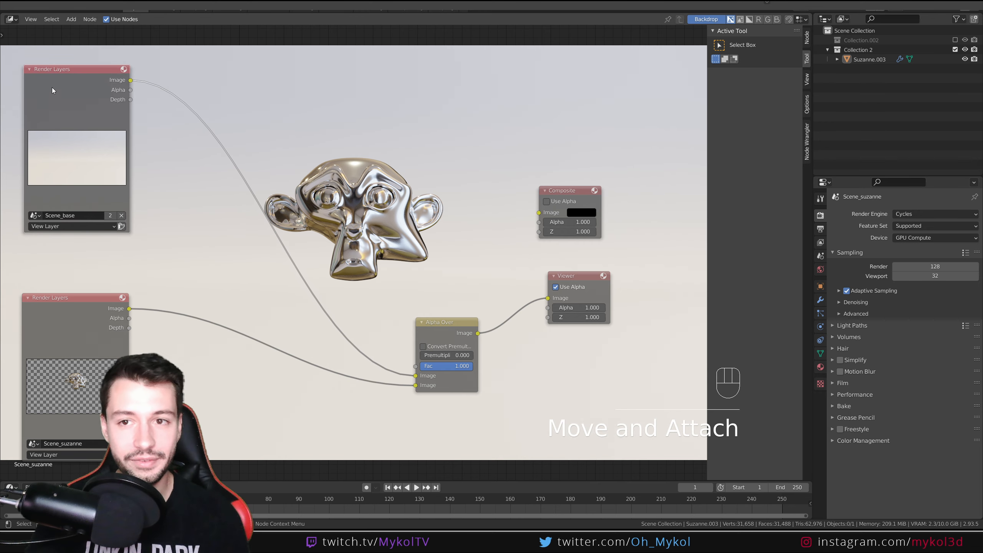
left_click_drag(79, 314, 168, 256)
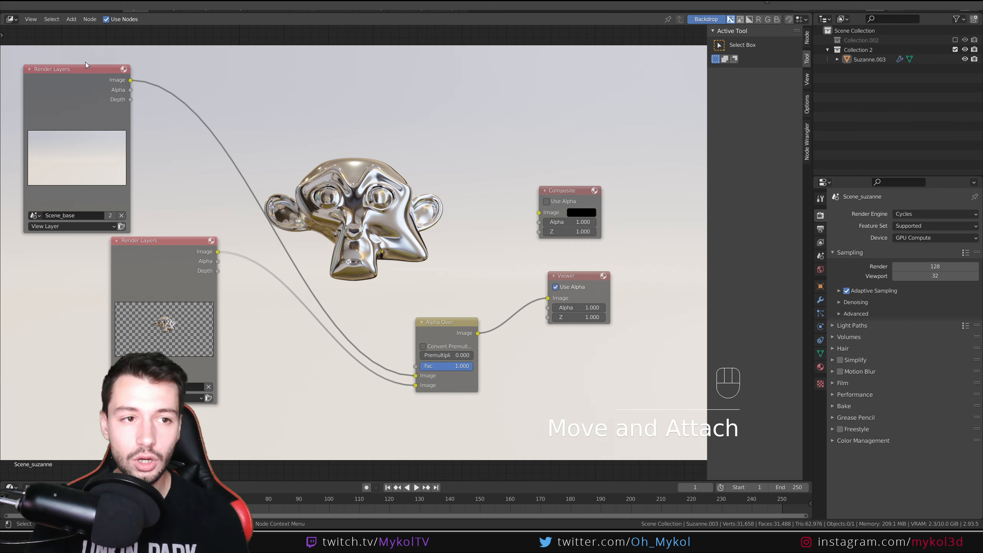
left_click_drag(84, 73, 160, 52)
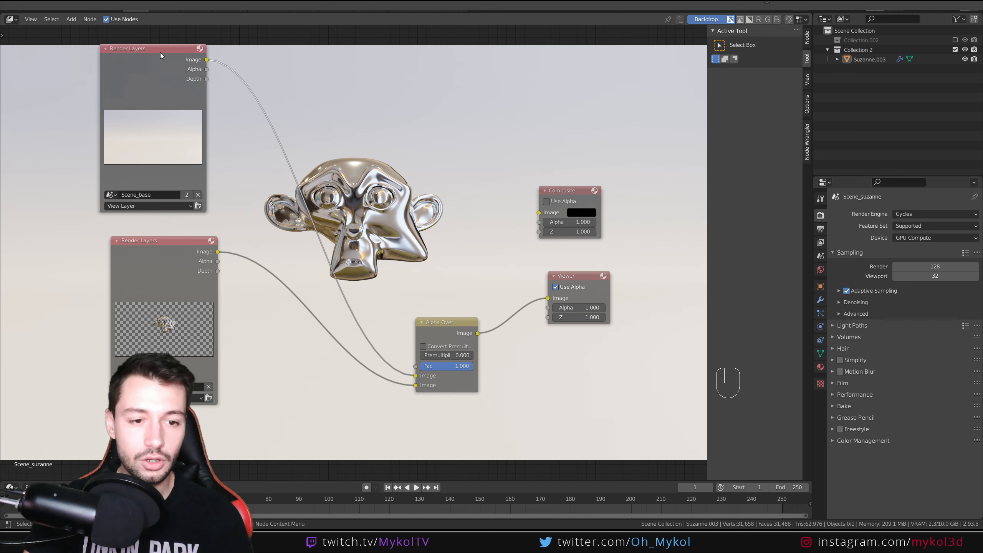
Enlarge the compositor backdrop to examine Suzanne's rendered surface up close.
scroll(371, 229, "up", 4)
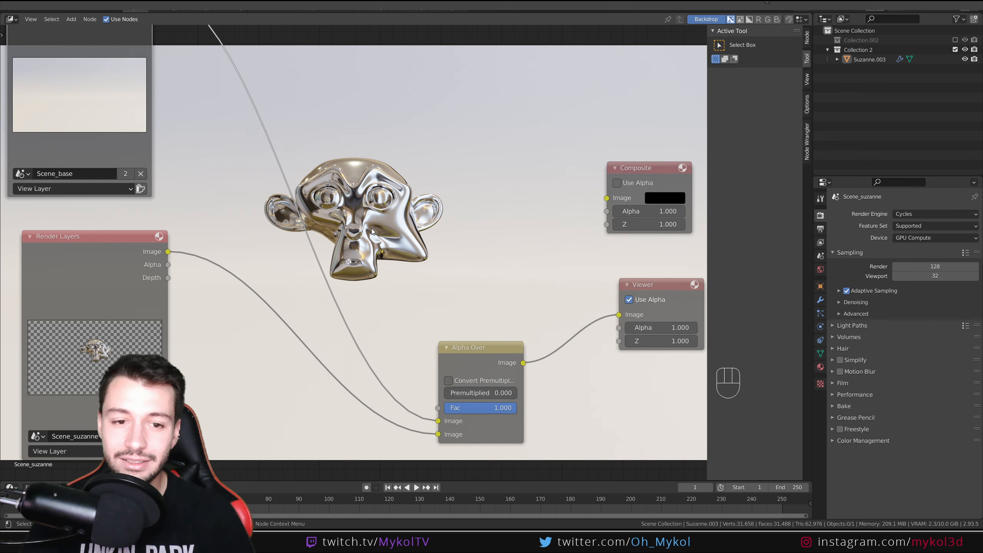
scroll(370, 229, "down", 4)
key("v")
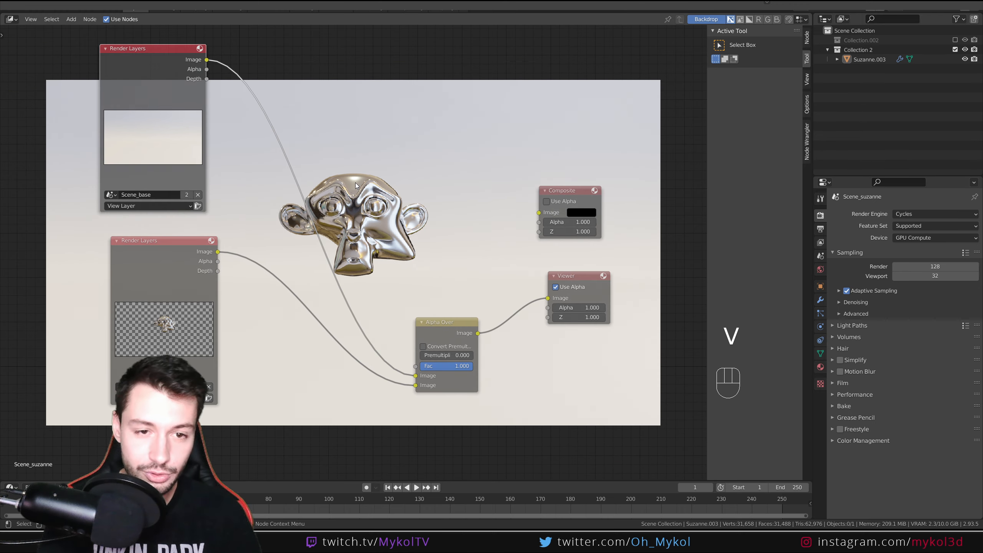
key("alt+v")
key("alt+v")
key("alt+v")
key("alt+v")
key("alt+v")
key("alt+v")
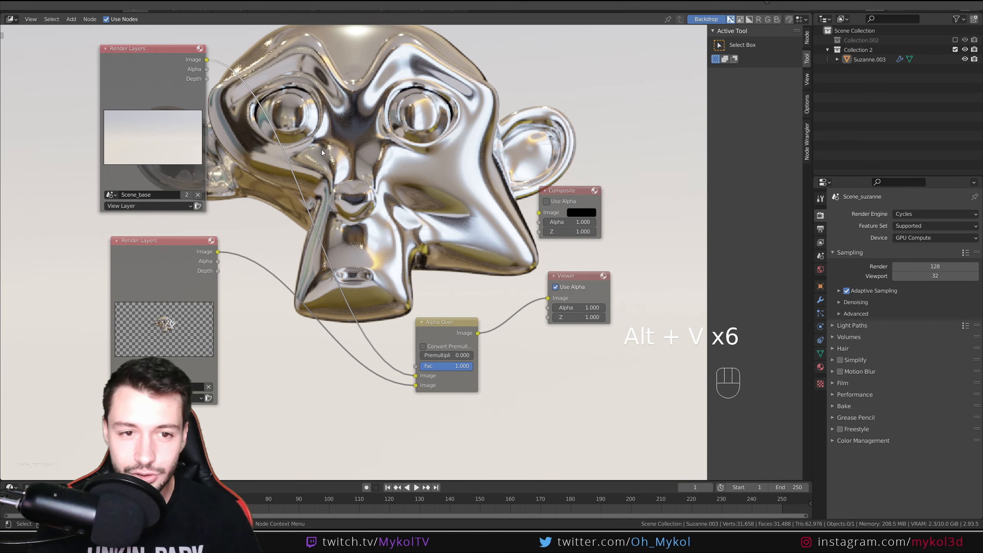
Insert a Denoise node on the link between Scene_suzanne's Image output and the Alpha Over node.
left_click_drag(176, 265, 157, 261)
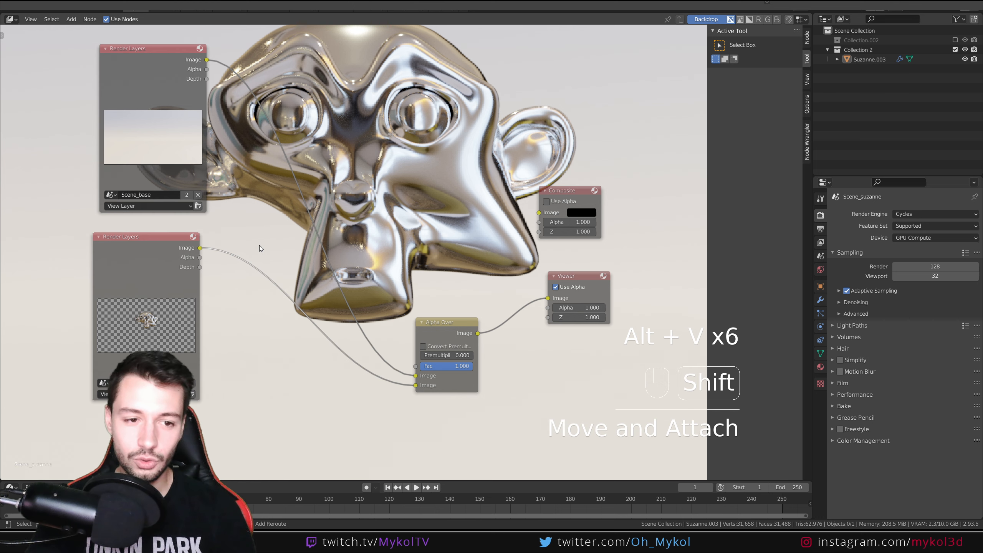
key("shift+a")
left_click(260, 245)
type("denoi")
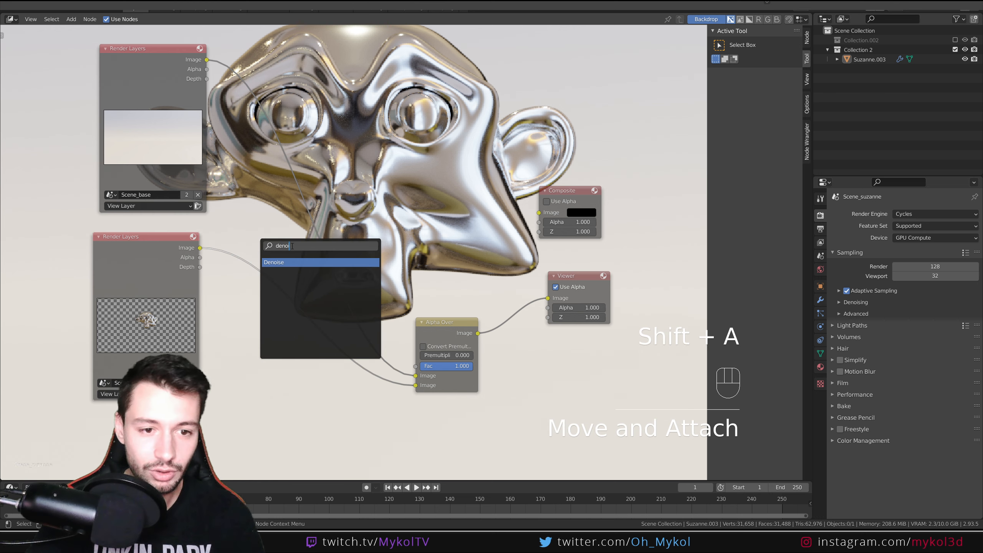
left_click(294, 262)
left_click(244, 251)
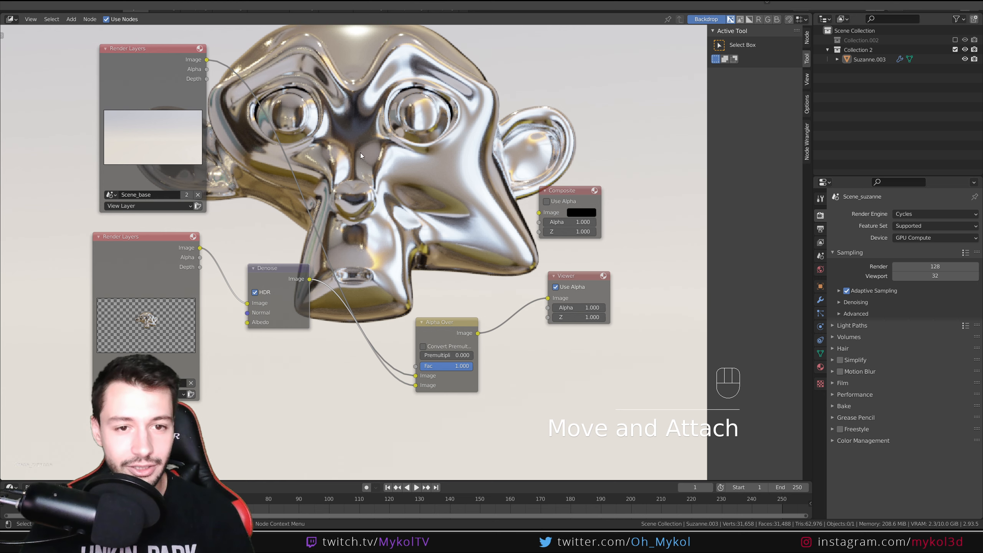
Shrink the compositor backdrop to check the entire combined image after denoising.
key("v")
key("v")
key("v")
key("v")
key("v")
key("v")
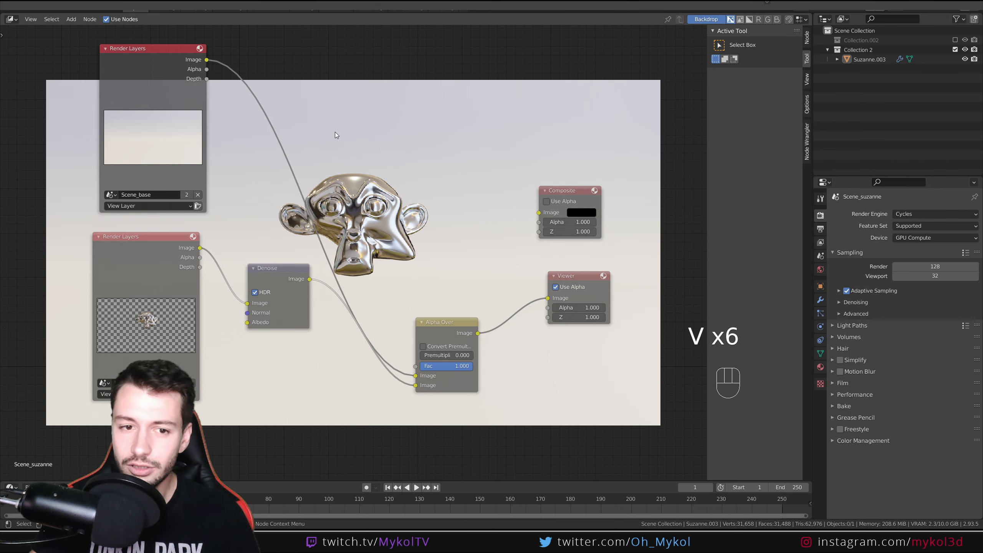
key("v")
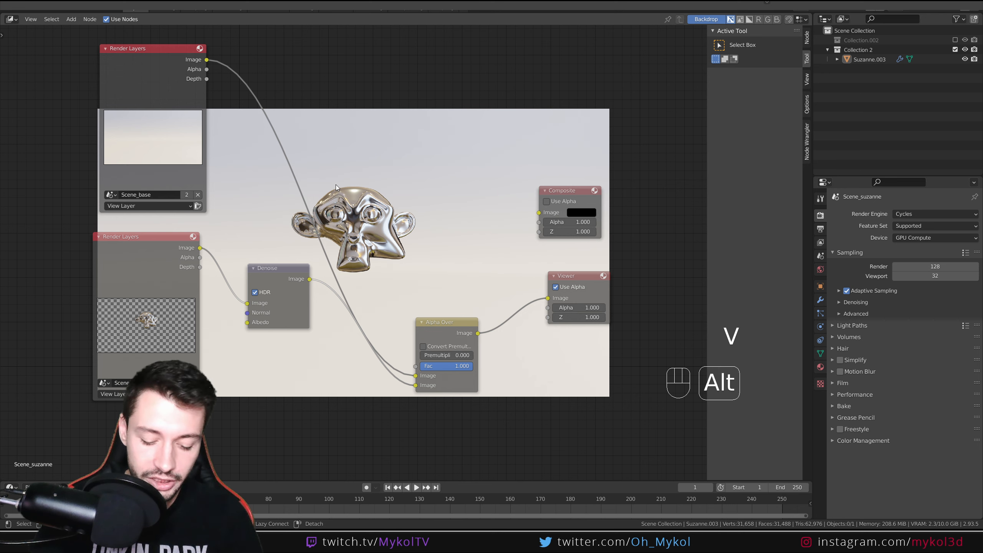
key("alt+v")
key("alt+v")
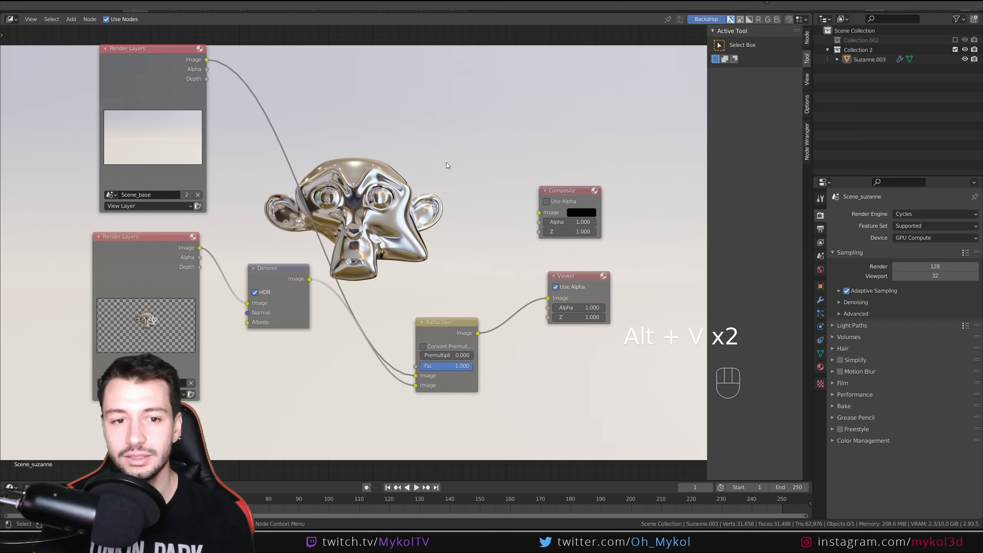
Move the Denoise node down, clear of Suzanne and the background's link.
left_click_drag(284, 276, 264, 356)
scroll(350, 250, "up", 3)
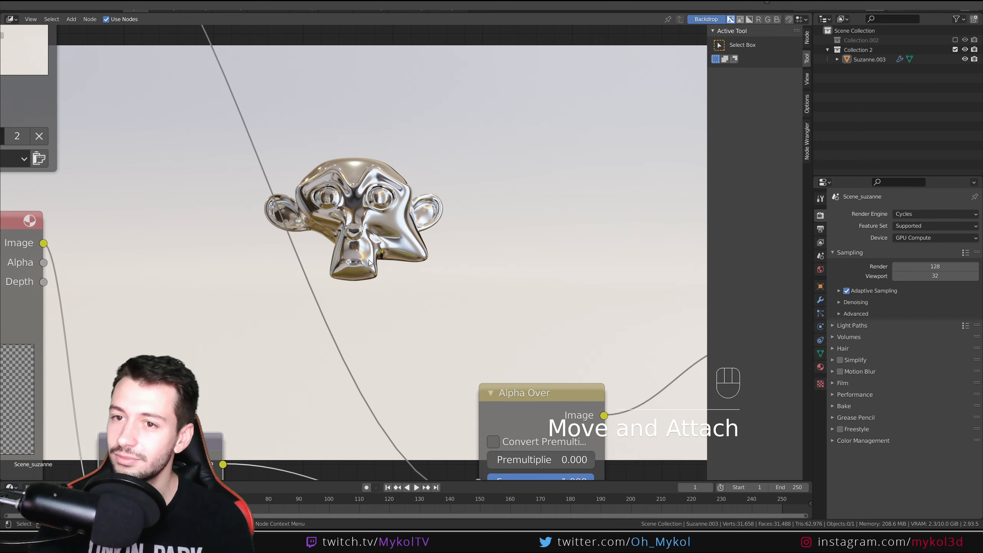
scroll(360, 275, "down", 6)
scroll(348, 294, "up", 2)
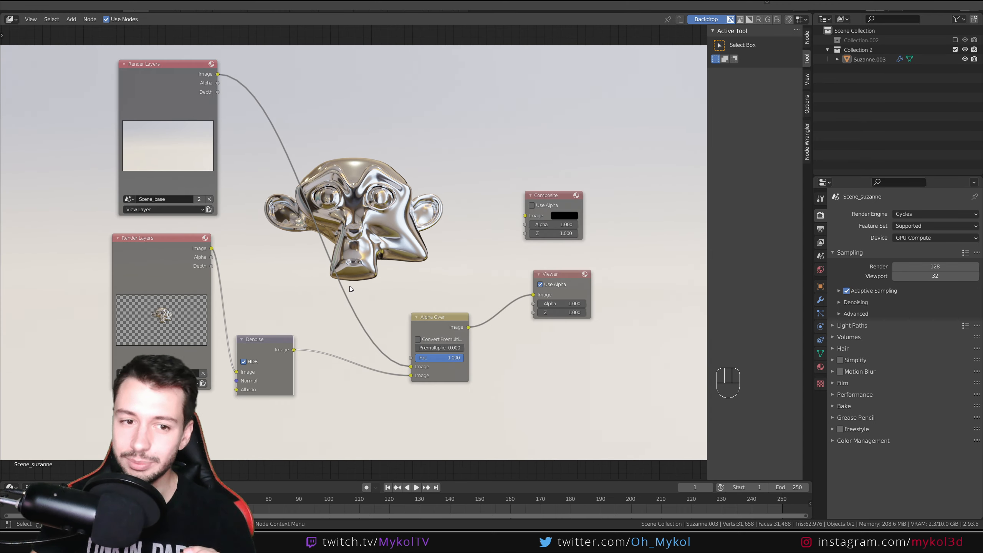